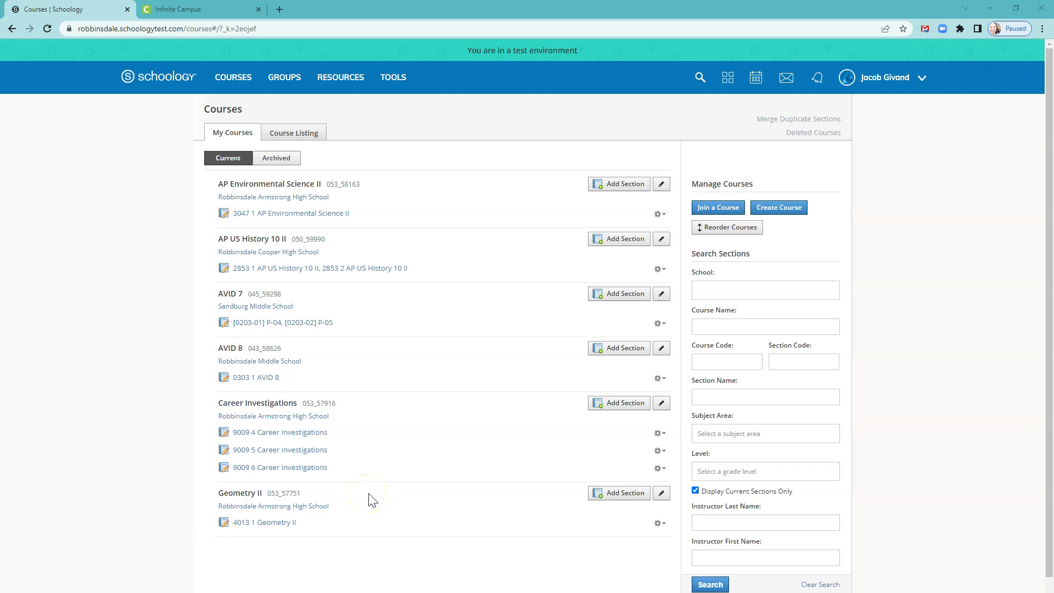
# Select sections 9009 5 and 9009 6 to link into section 9009 4.
pyautogui.scroll(-1, 354, 447)
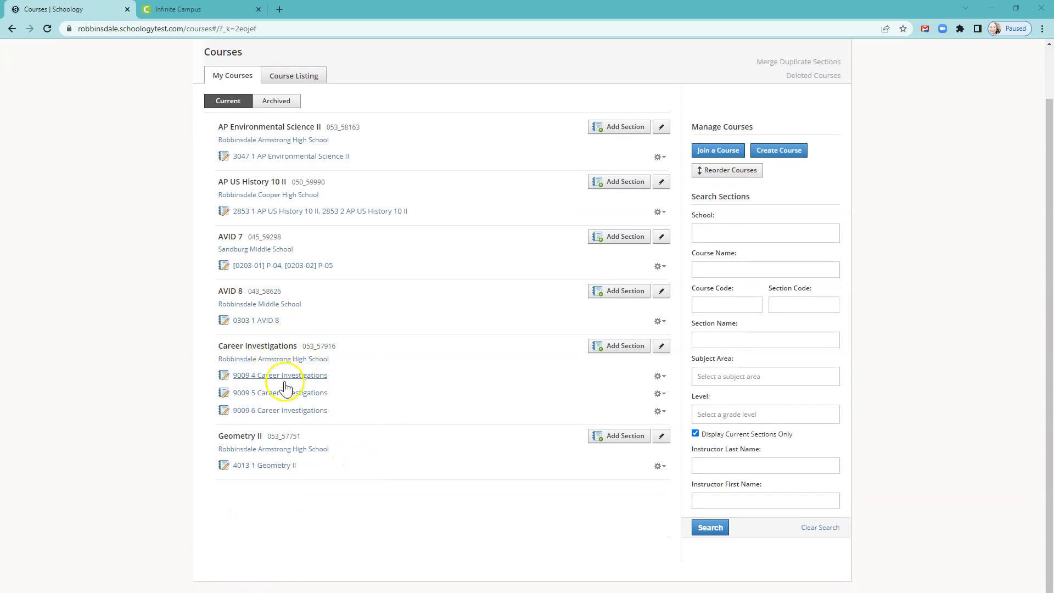
pyautogui.click(659, 378)
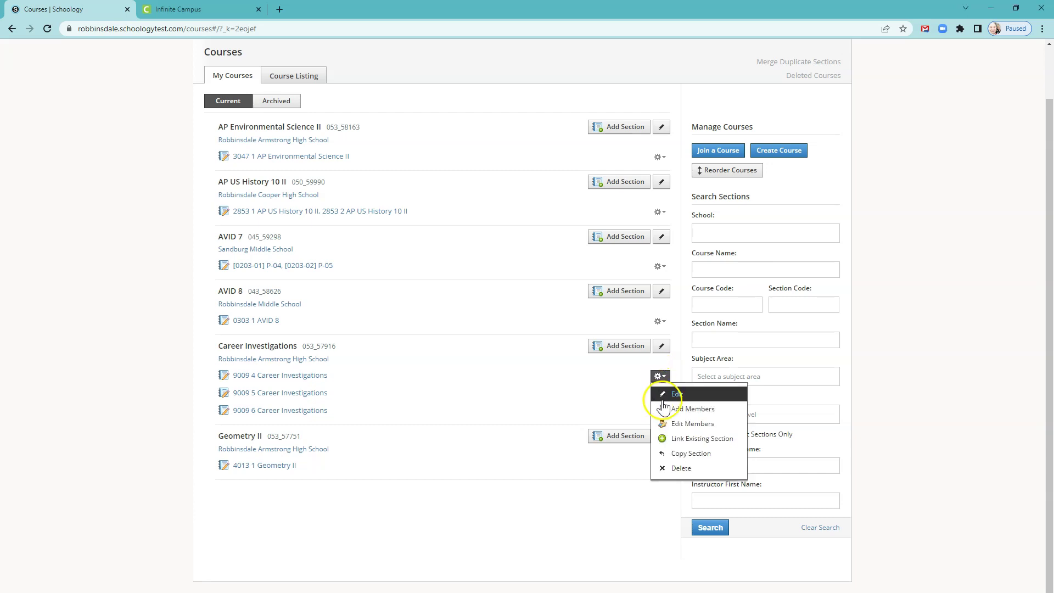
pyautogui.click(679, 440)
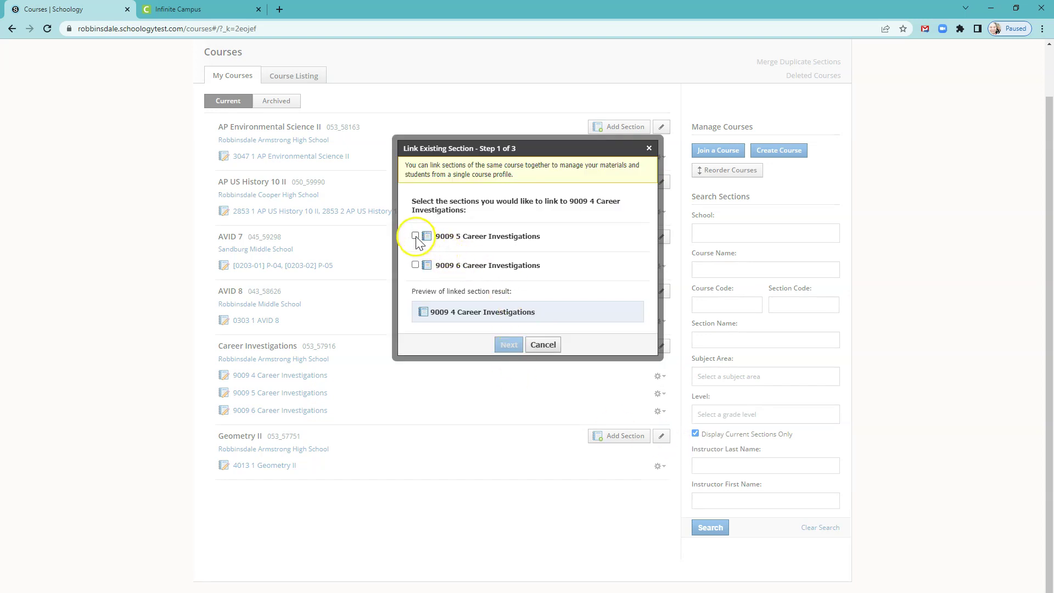
pyautogui.click(416, 236)
pyautogui.click(415, 265)
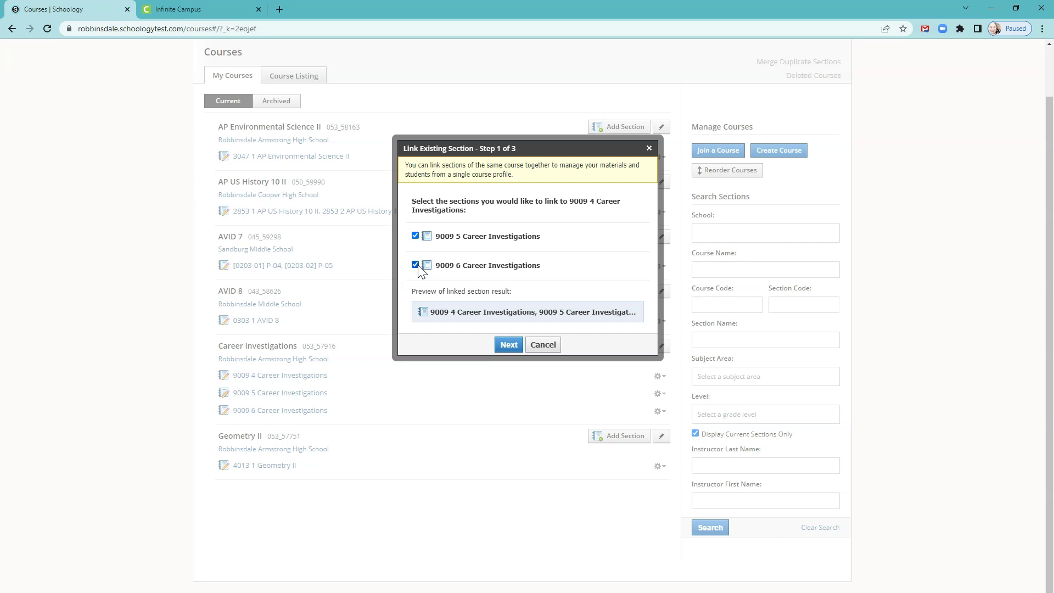
pyautogui.click(509, 344)
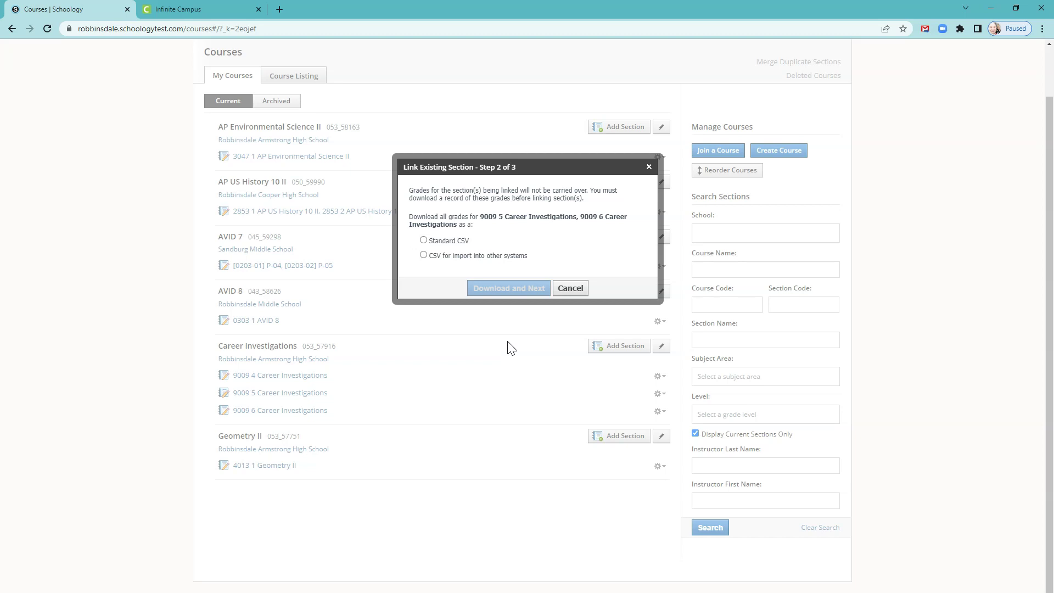
# Download the grades as a standard CSV, then confirm linking the sections.
pyautogui.click(423, 241)
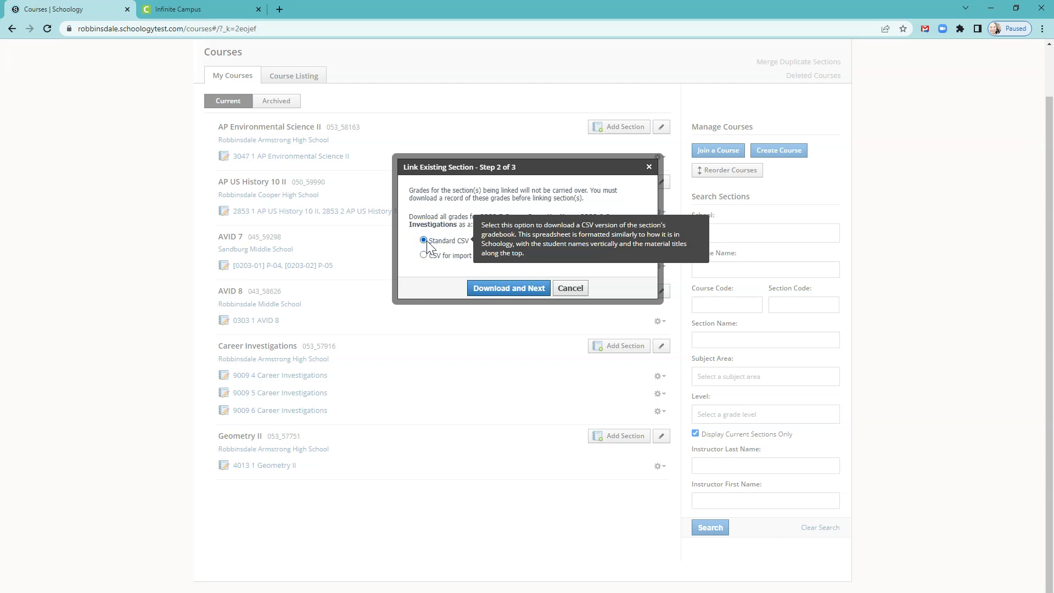
pyautogui.click(500, 288)
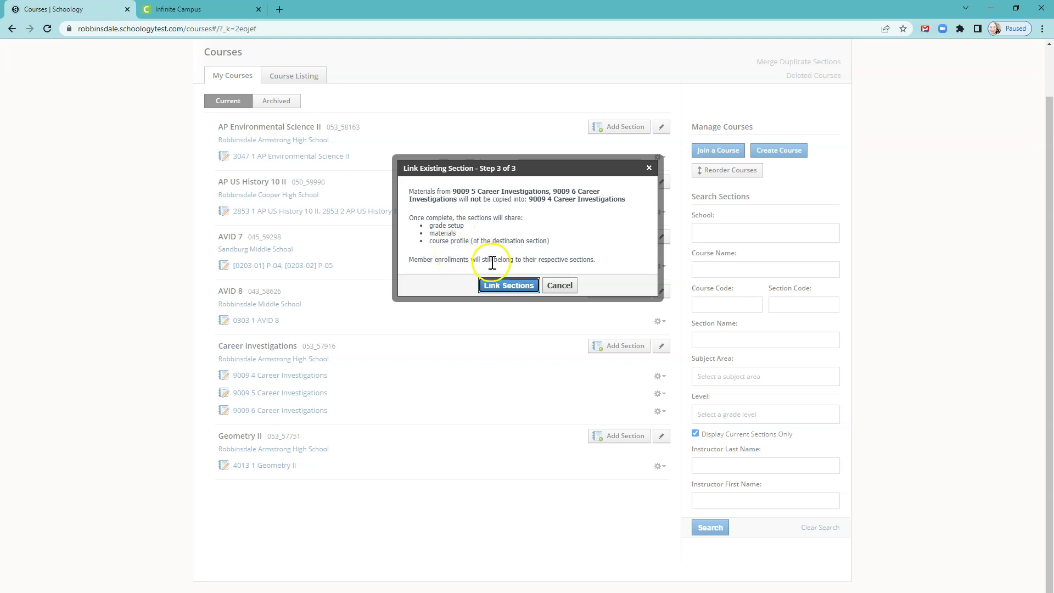
pyautogui.click(485, 285)
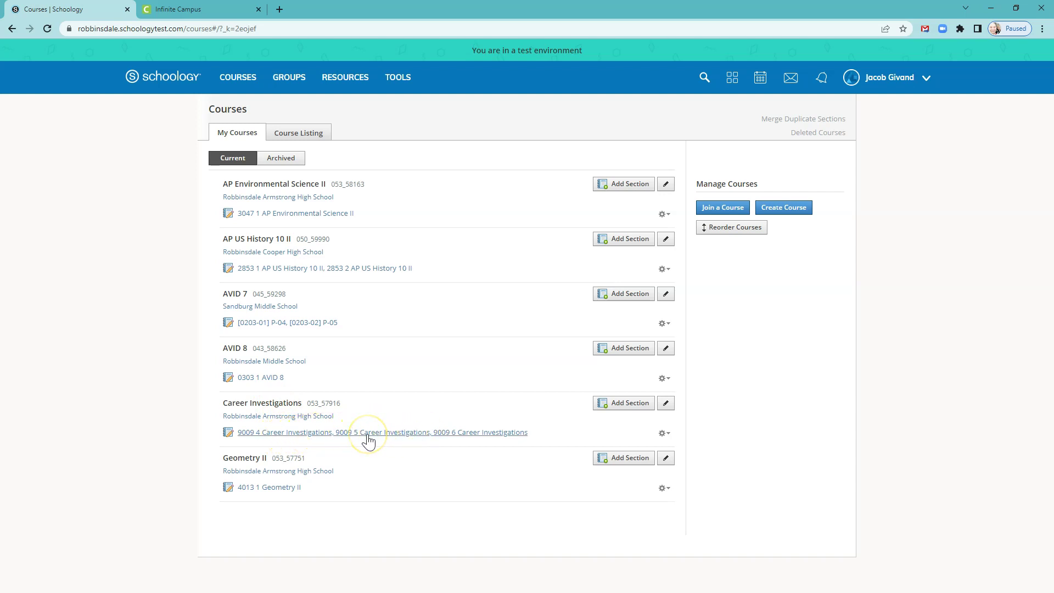
# Open the Career Investigations course from Courses and close the yellow grading-period banner.
pyautogui.click(242, 81)
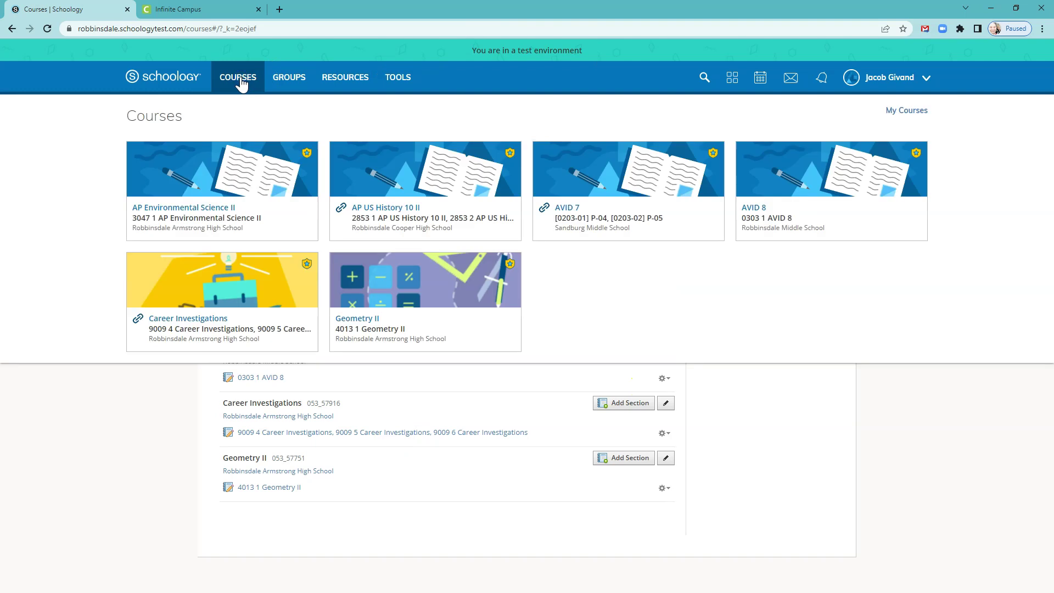
pyautogui.click(236, 294)
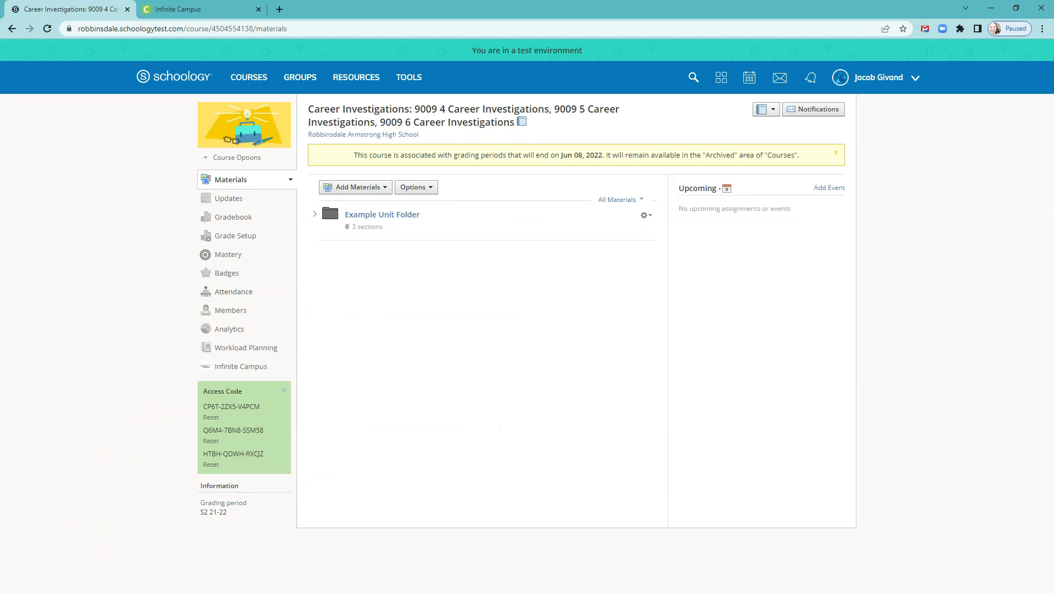
pyautogui.click(107, 401)
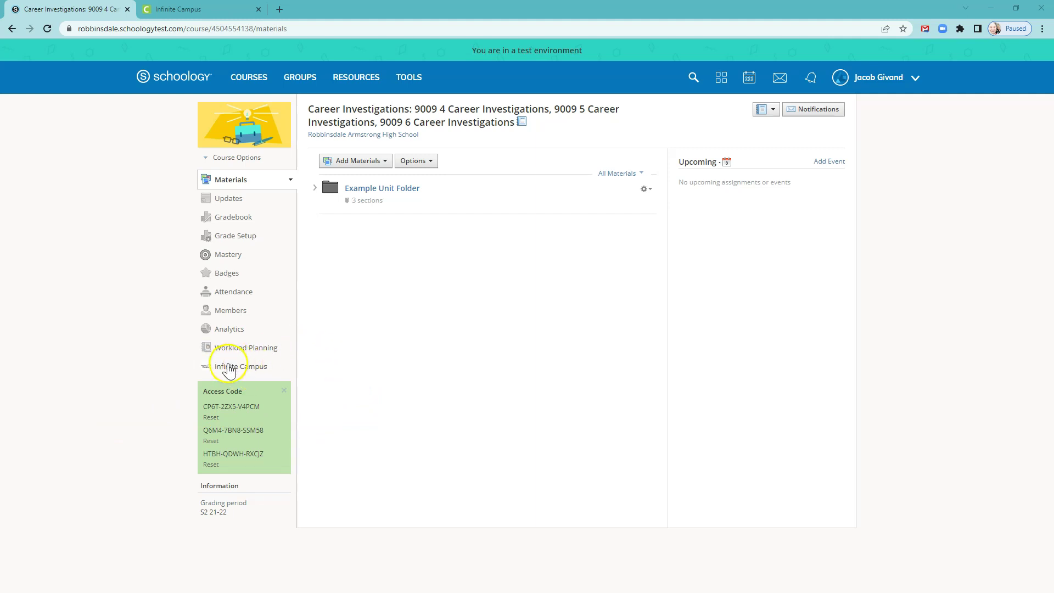
# Map Formative and Summative to new Schoology categories for 9009 4 in Infinite Campus configuration, and save.
pyautogui.click(228, 368)
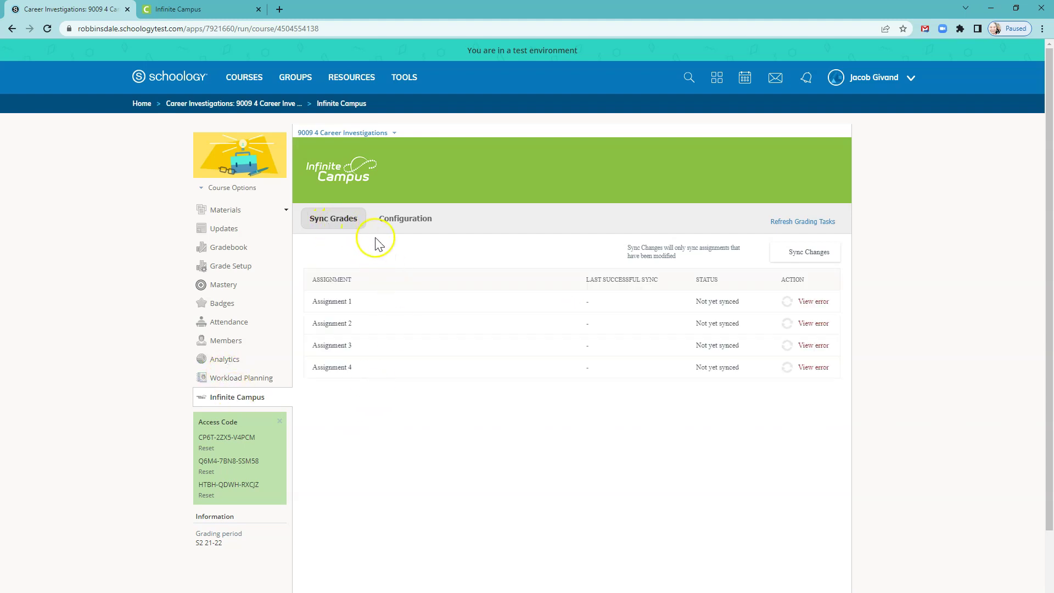
pyautogui.click(401, 224)
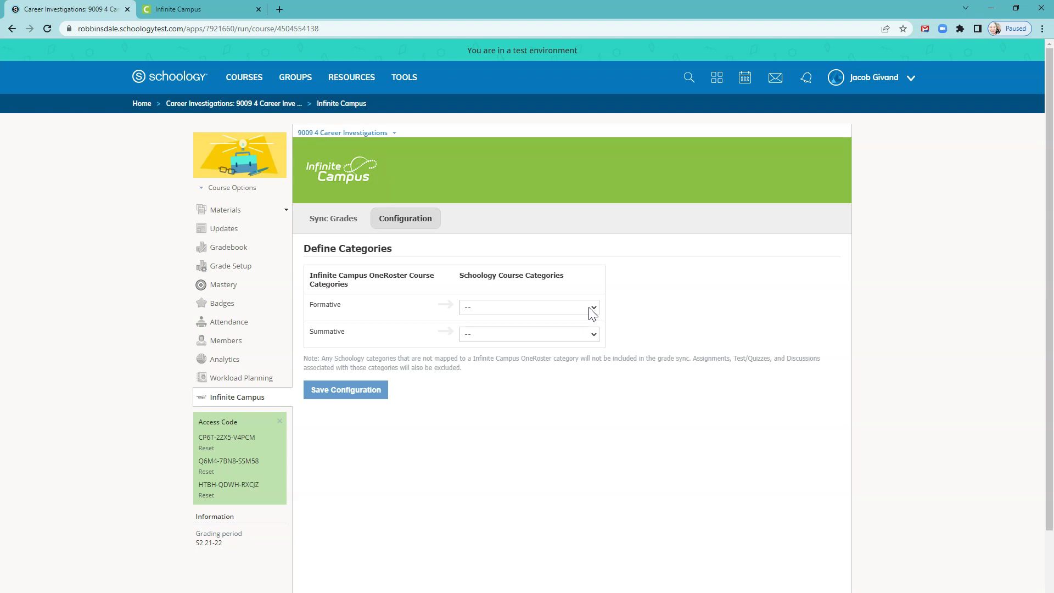
pyautogui.click(591, 311)
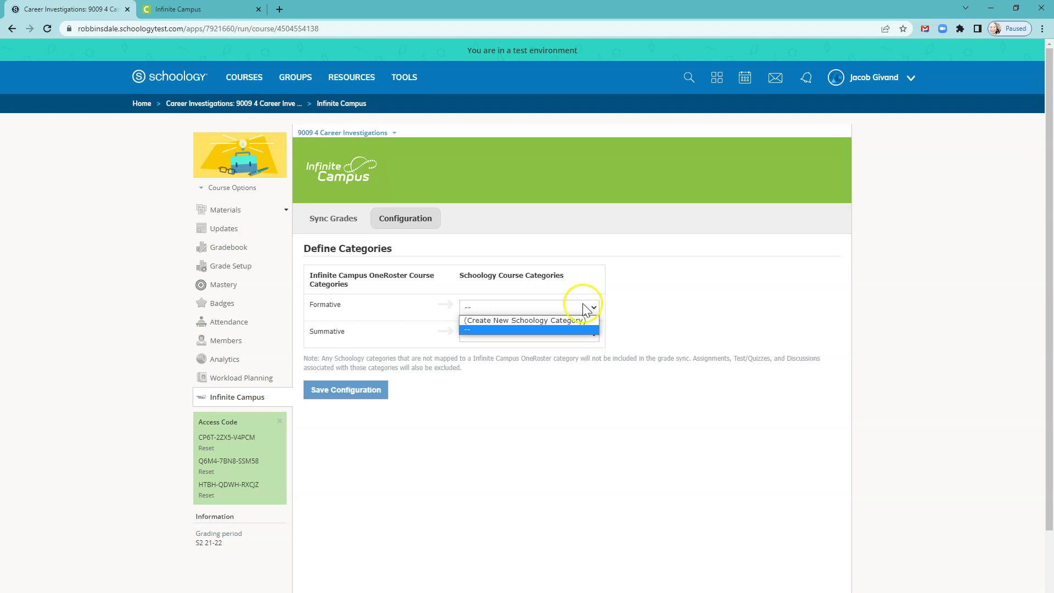
pyautogui.click(546, 321)
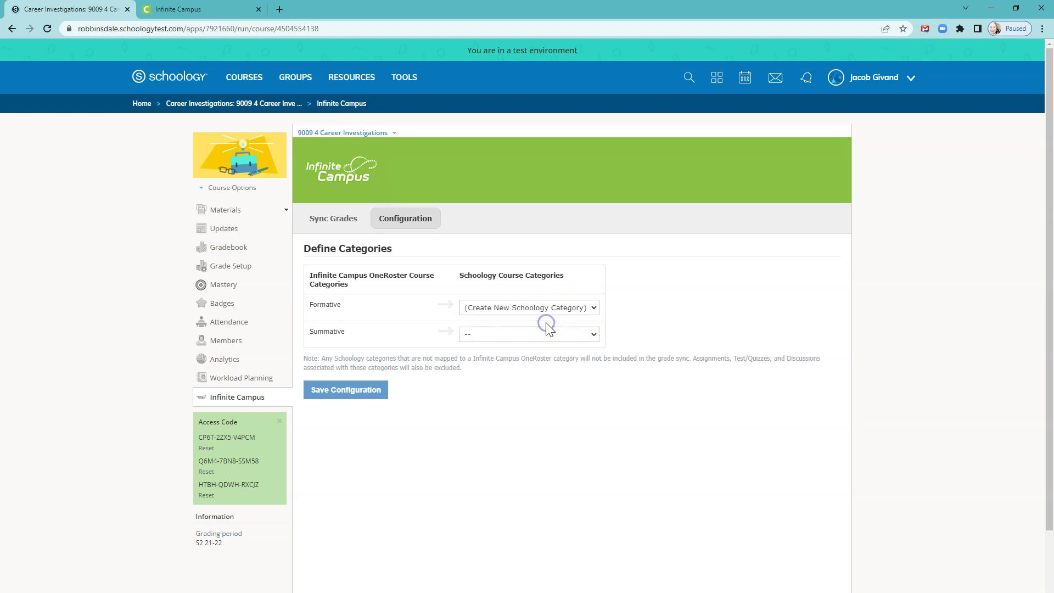
pyautogui.click(575, 335)
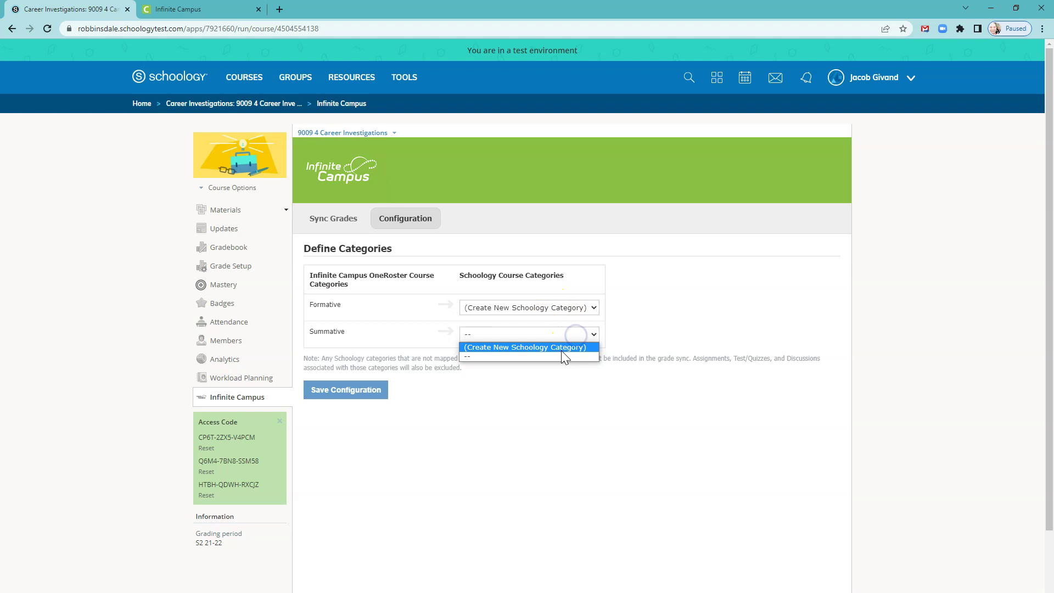
pyautogui.click(560, 349)
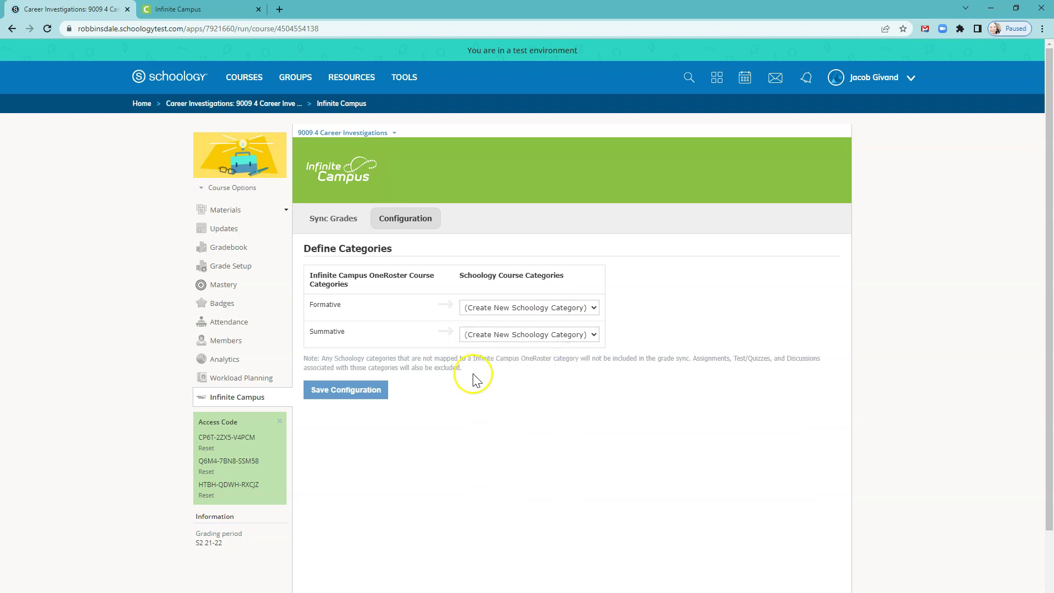
pyautogui.click(334, 401)
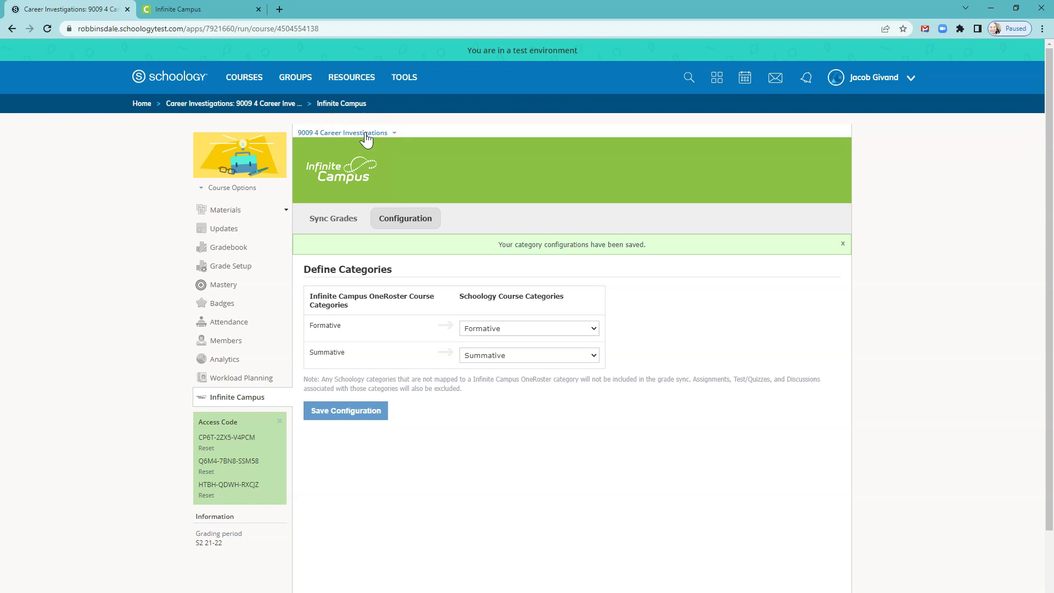
# For section 9009 5, map Formative to Formative and Summative to Summative, and save.
pyautogui.click(366, 138)
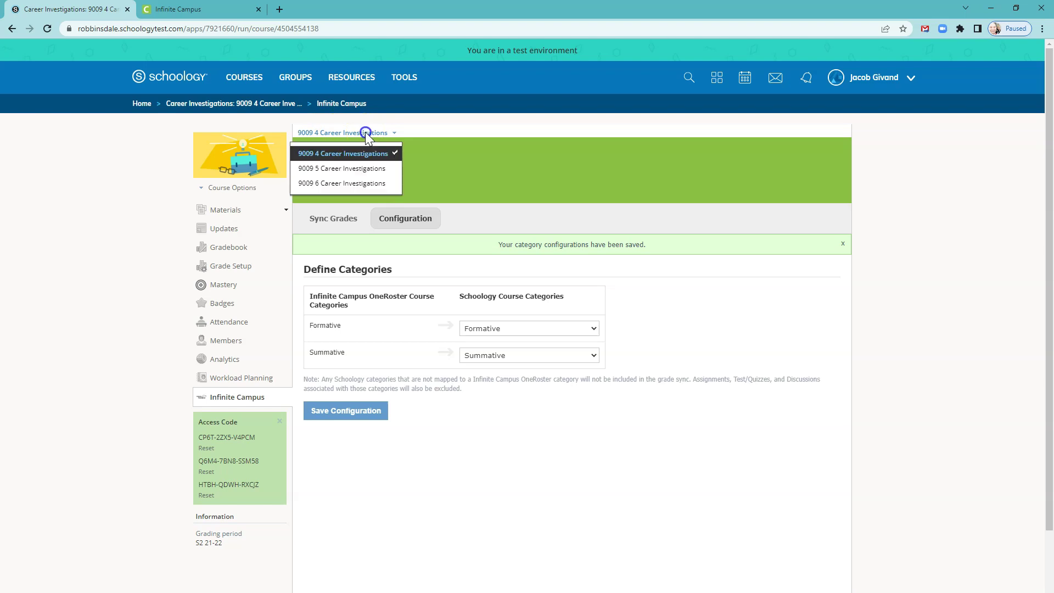
pyautogui.click(354, 170)
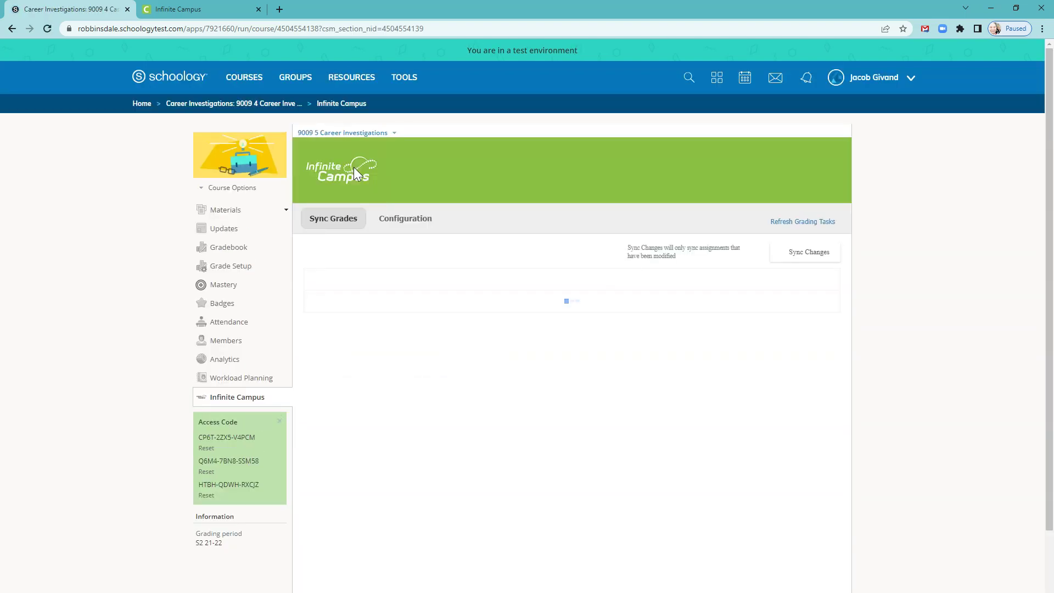
pyautogui.click(413, 222)
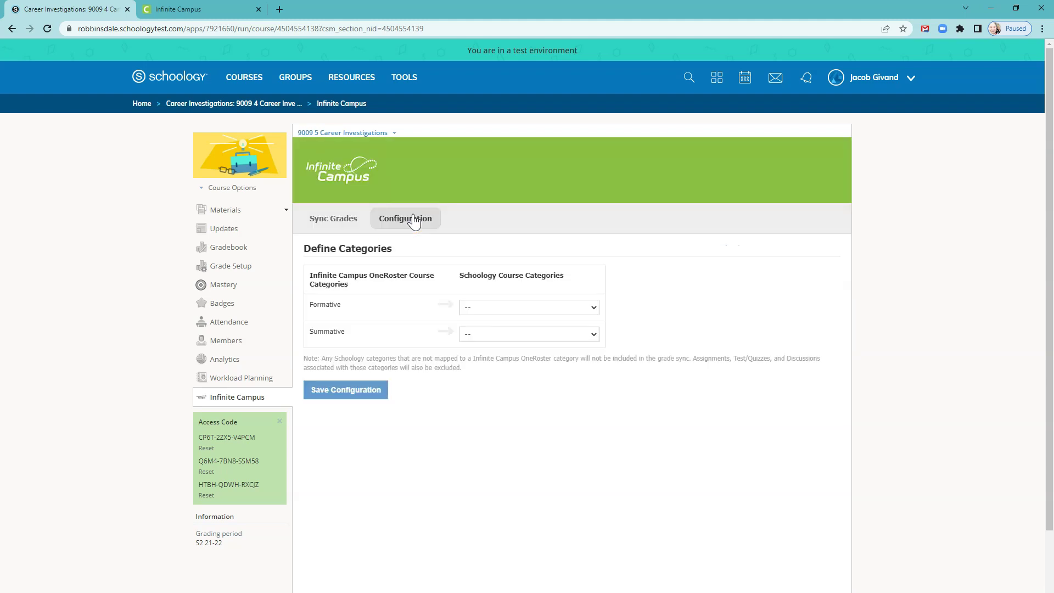
pyautogui.click(572, 309)
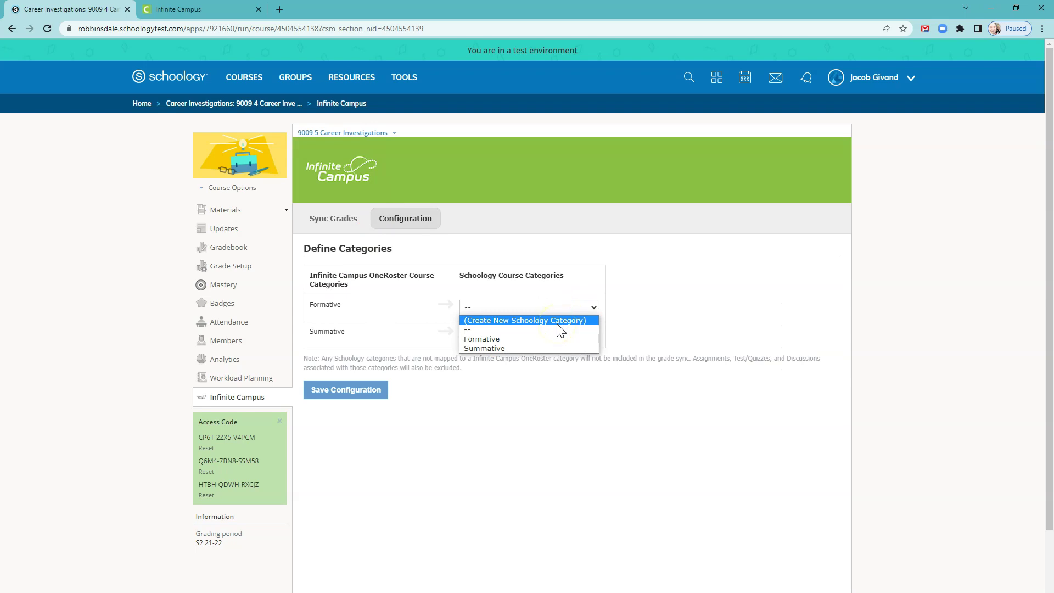
pyautogui.click(552, 339)
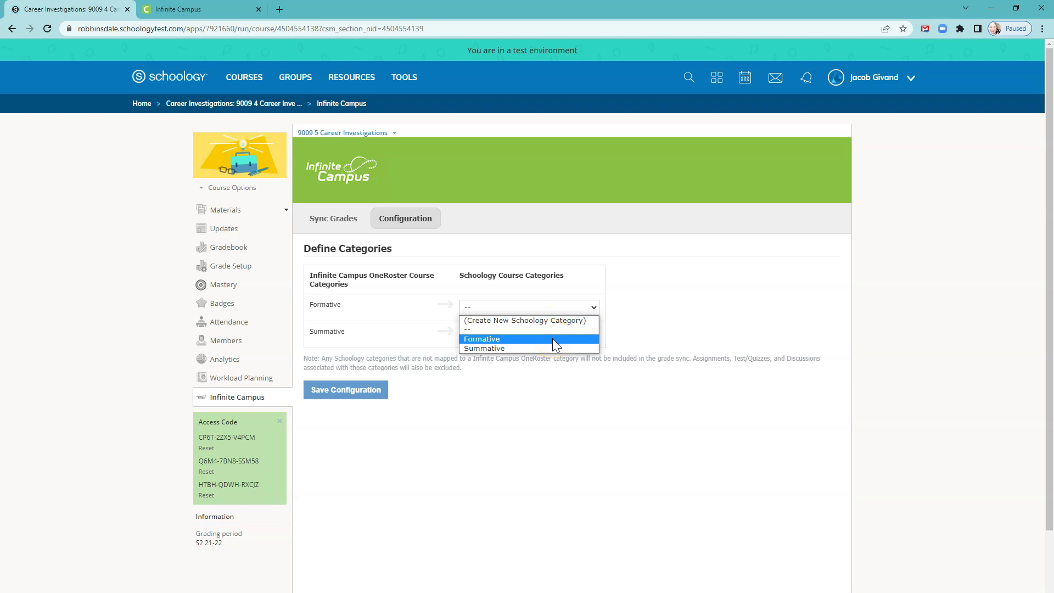
pyautogui.click(577, 337)
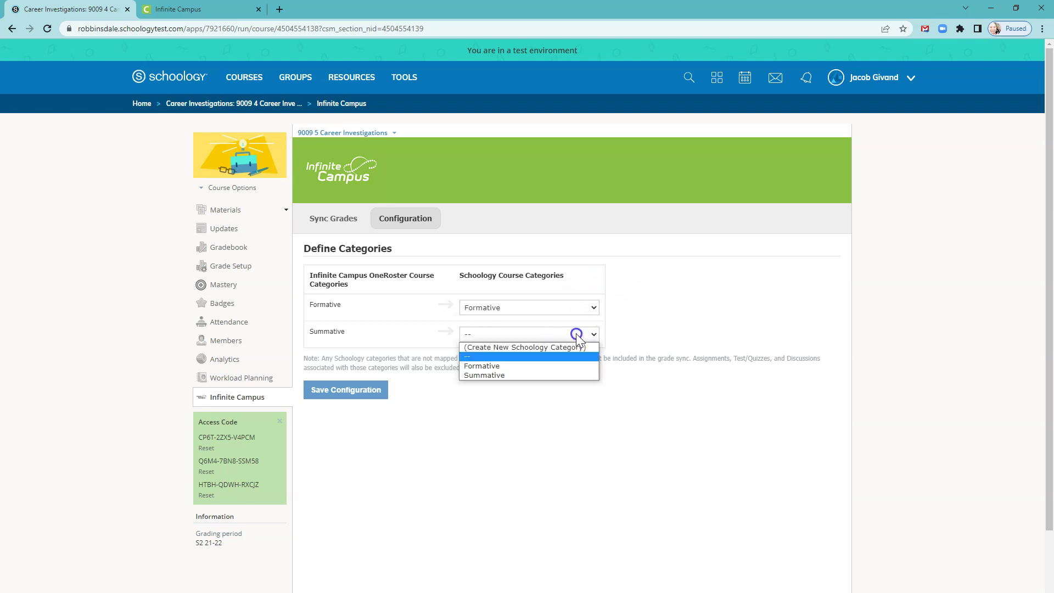
pyautogui.click(562, 373)
pyautogui.click(342, 399)
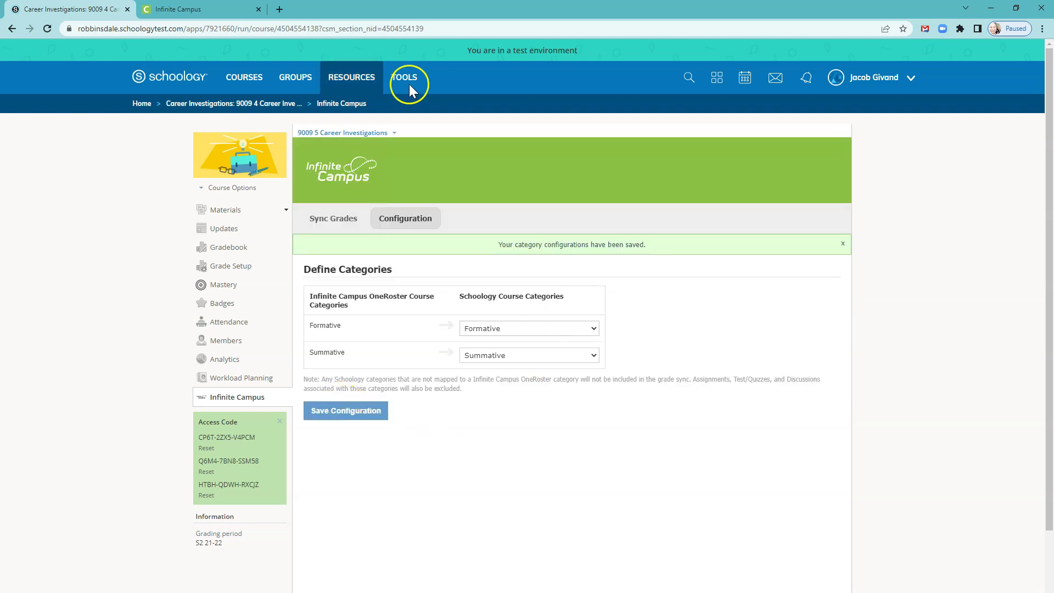
# For section 9009 6, map Formative to Formative and Summative to Summative, and save.
pyautogui.click(352, 133)
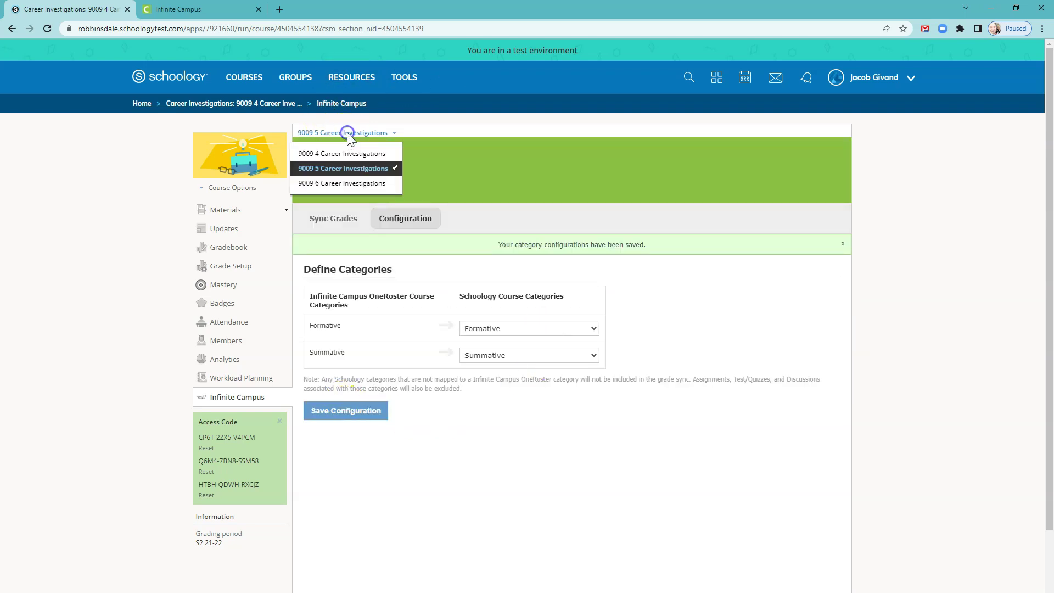
pyautogui.click(342, 184)
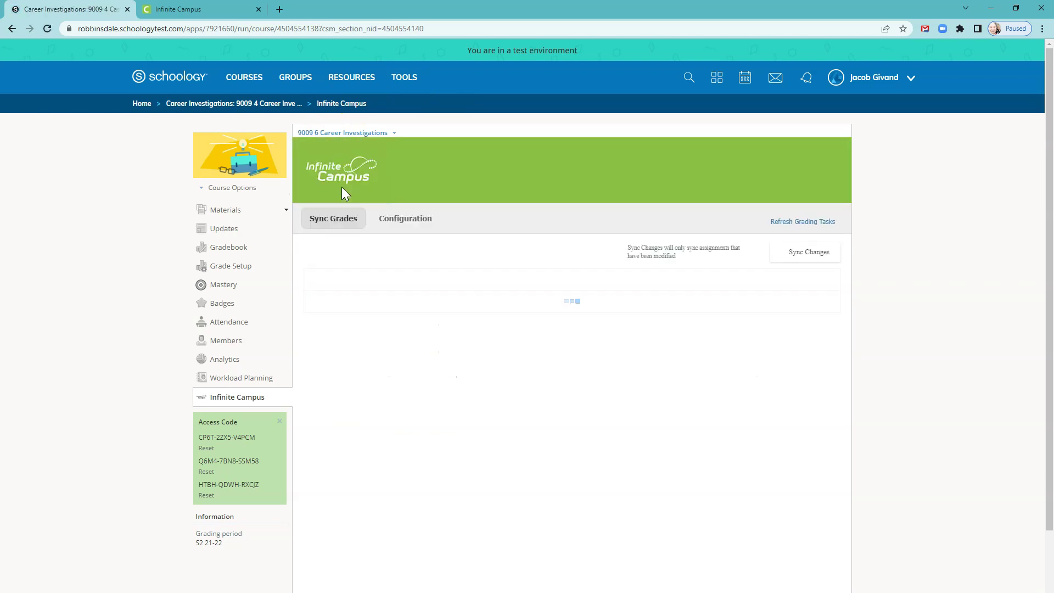
pyautogui.click(411, 218)
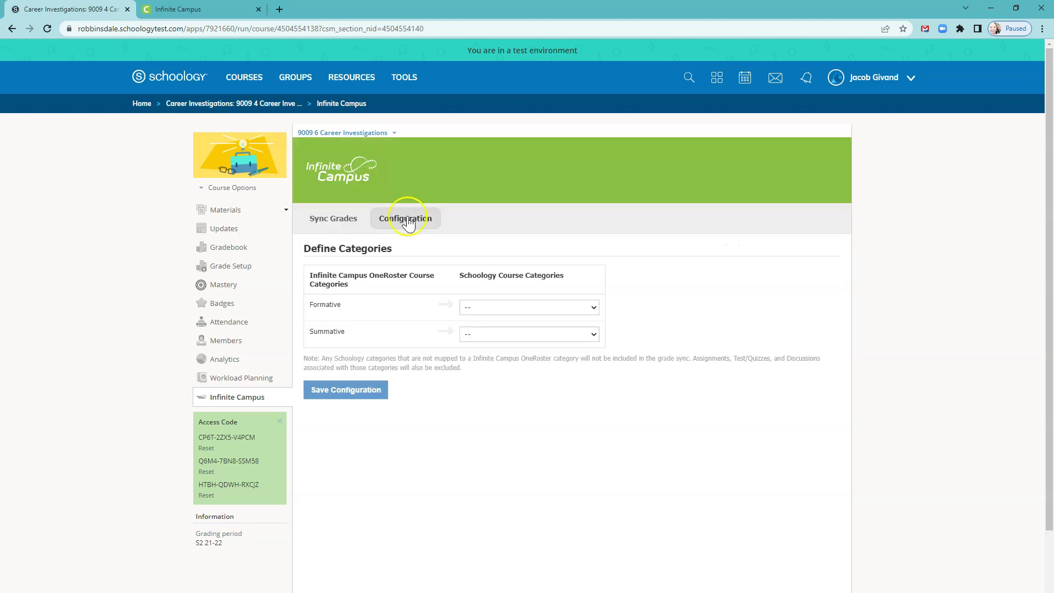
pyautogui.click(550, 306)
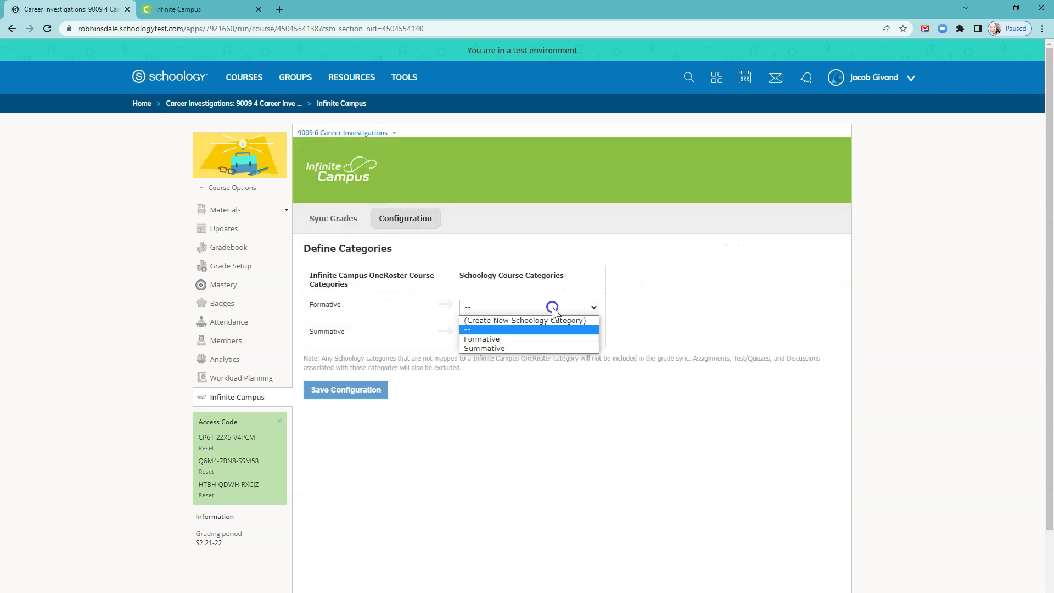
pyautogui.click(531, 339)
pyautogui.click(538, 336)
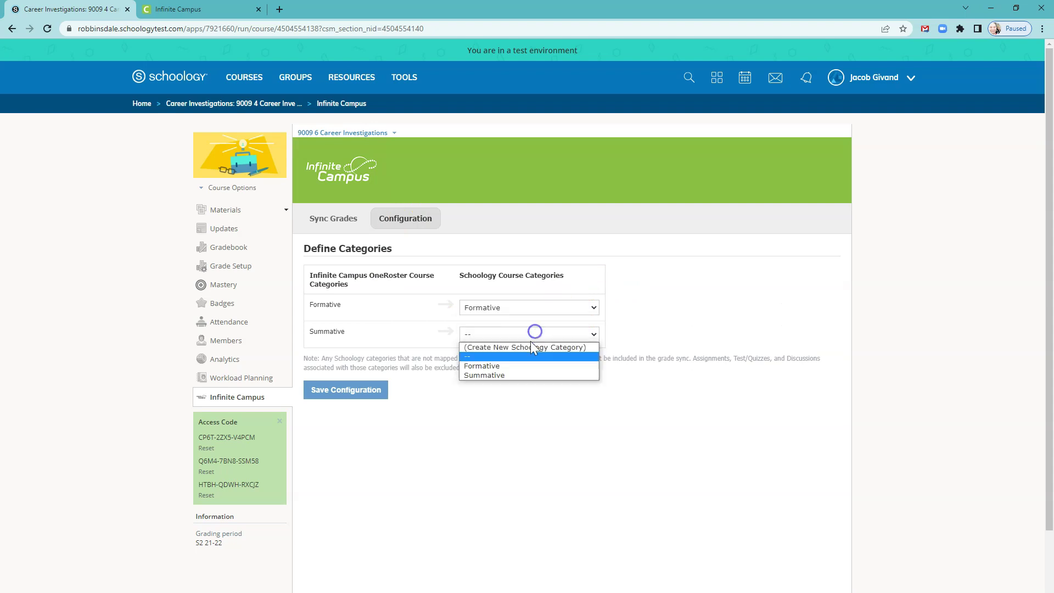
pyautogui.click(519, 377)
pyautogui.click(346, 401)
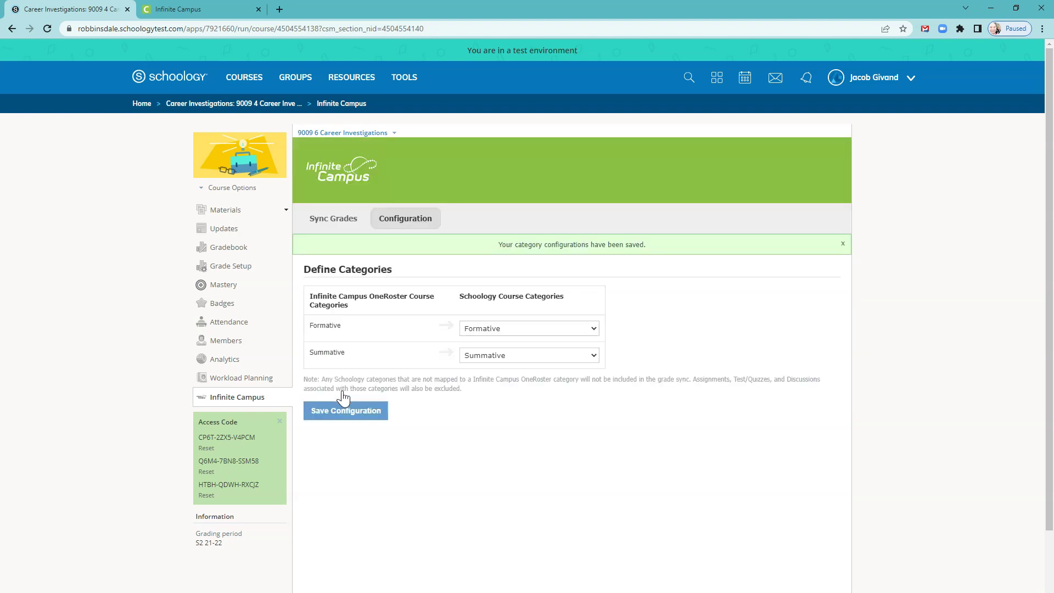
pyautogui.click(199, 530)
pyautogui.click(117, 435)
# In Grade Setup, turn on Weight Categories with Formative at 20 and Summative at 80.
pyautogui.click(222, 270)
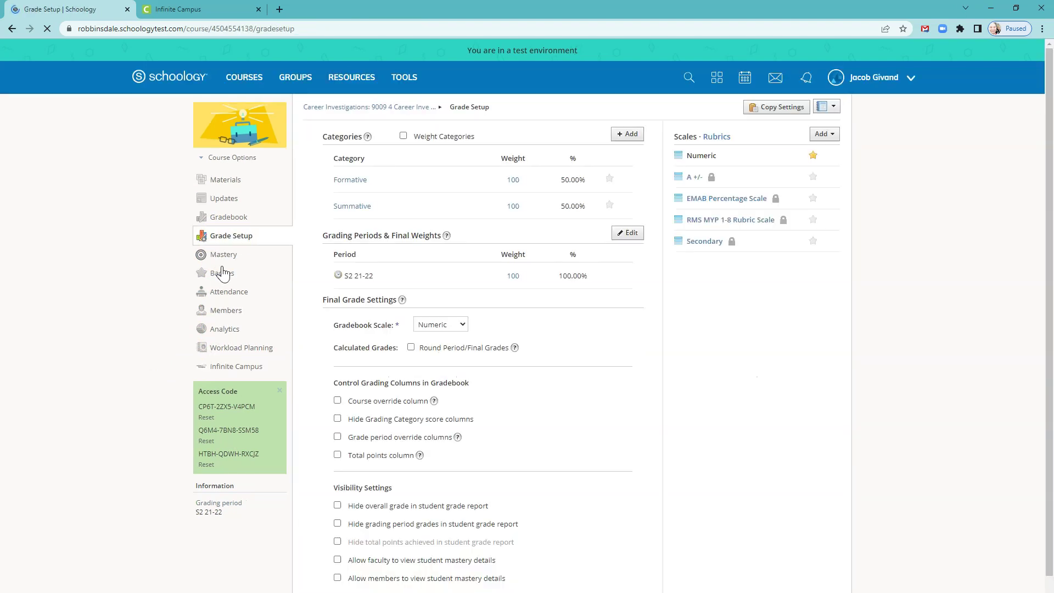
pyautogui.click(403, 135)
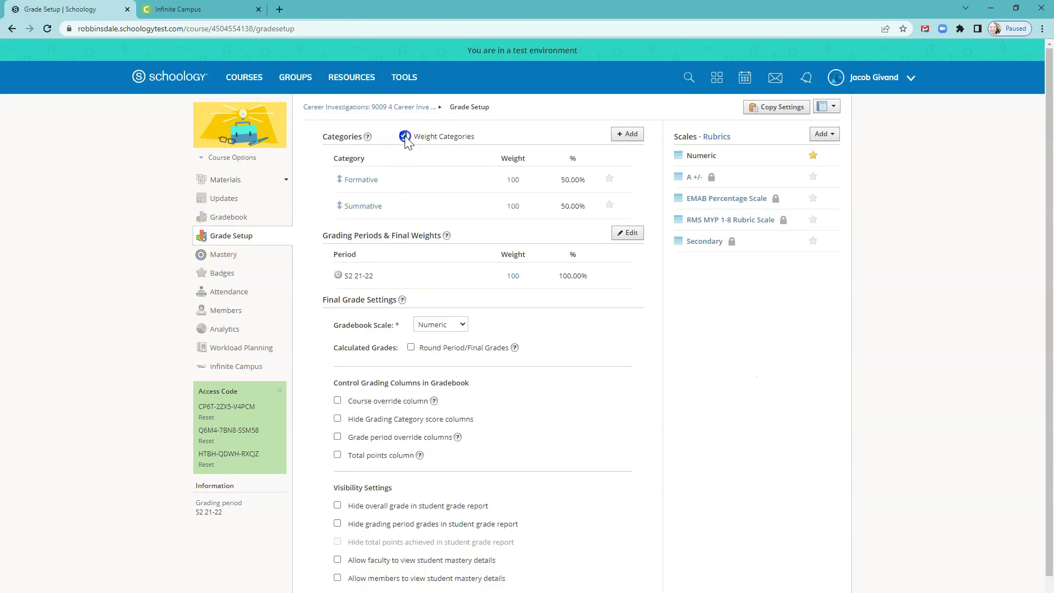
pyautogui.doubleClick(520, 180)
pyautogui.write('20')
pyautogui.doubleClick(519, 207)
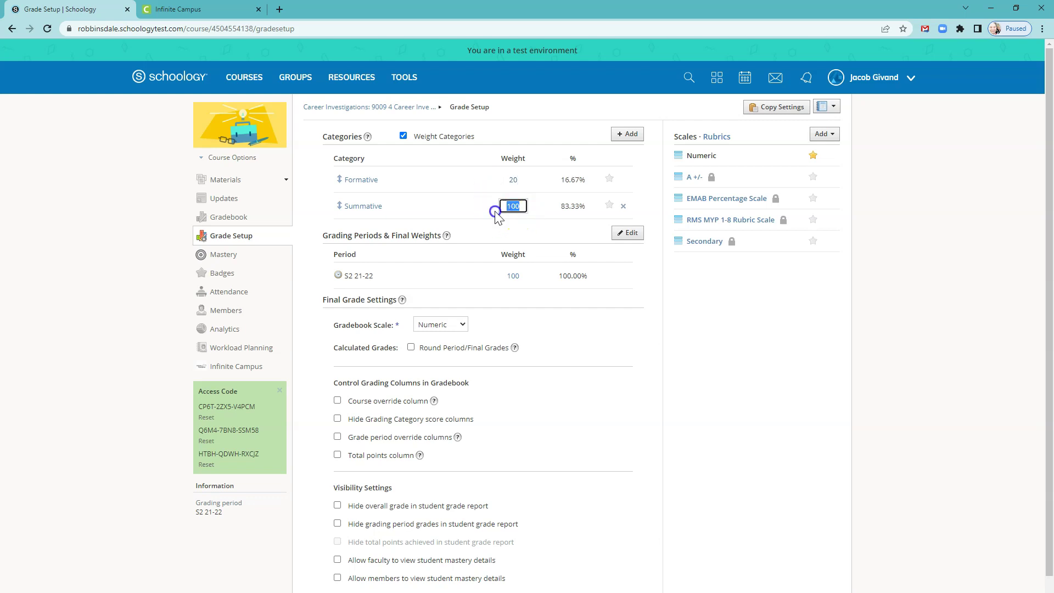
pyautogui.write('80')
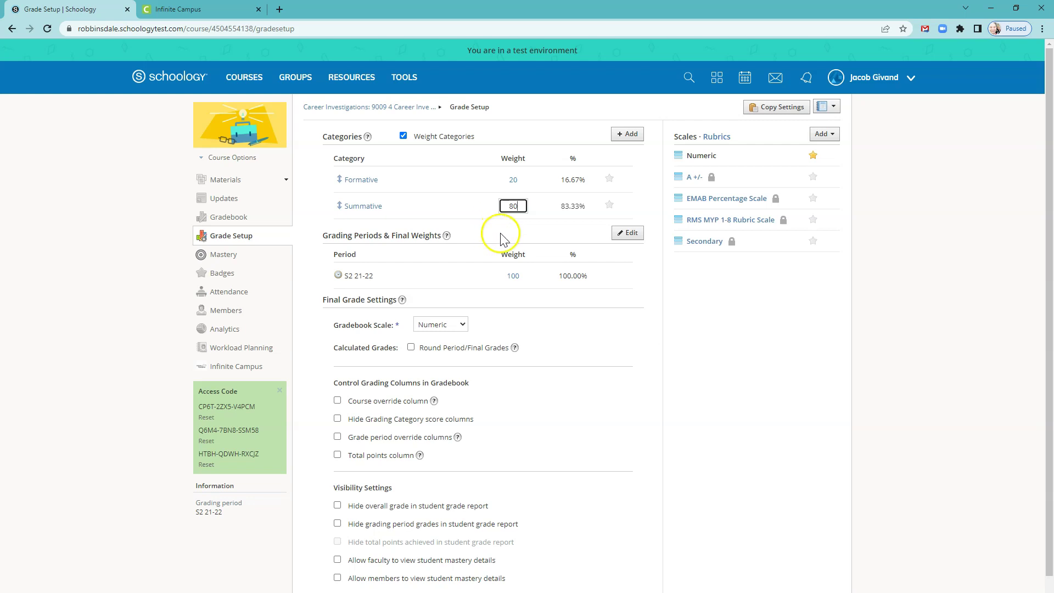
pyautogui.click(500, 236)
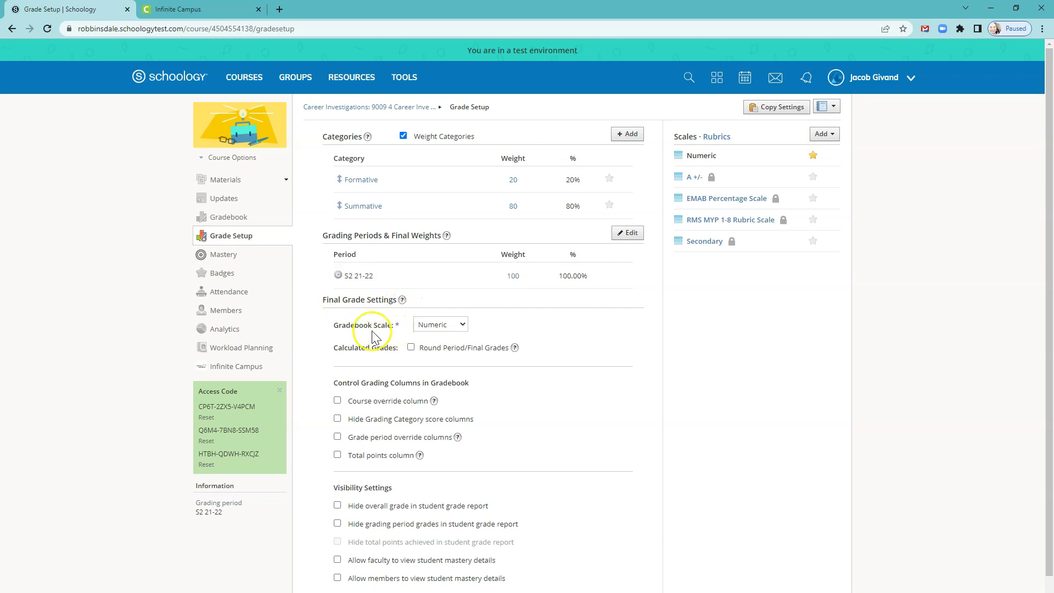
# Set the gradebook scale to Secondary and save the grade setup.
pyautogui.click(461, 325)
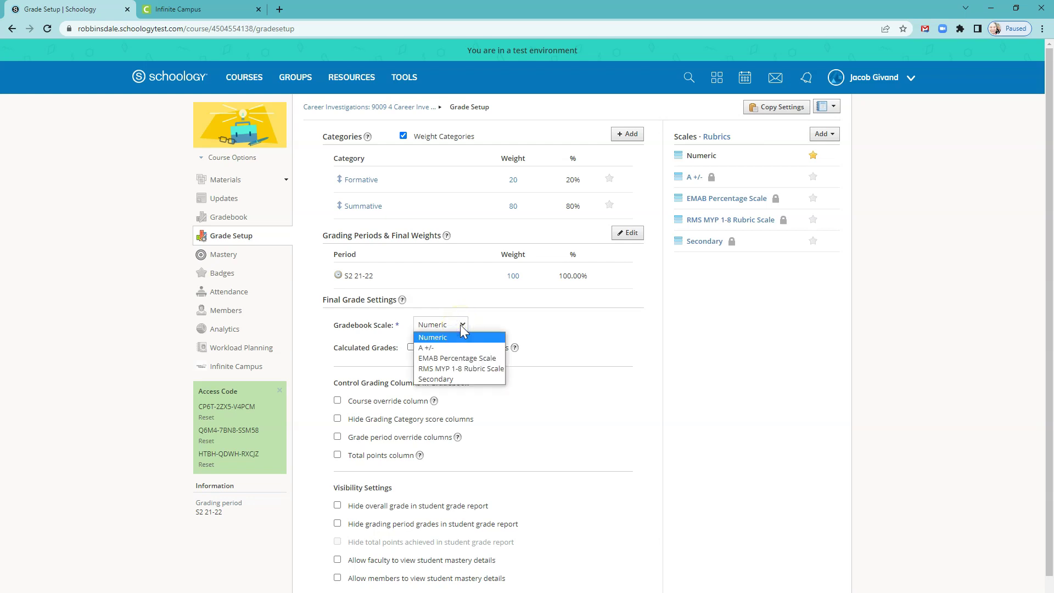
pyautogui.click(439, 379)
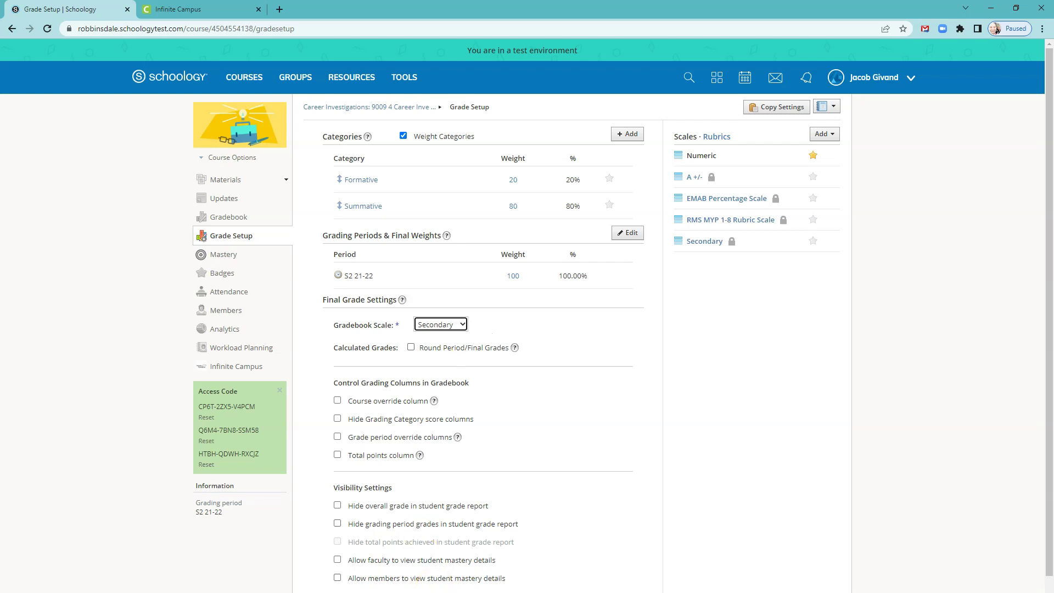
pyautogui.press('F5')
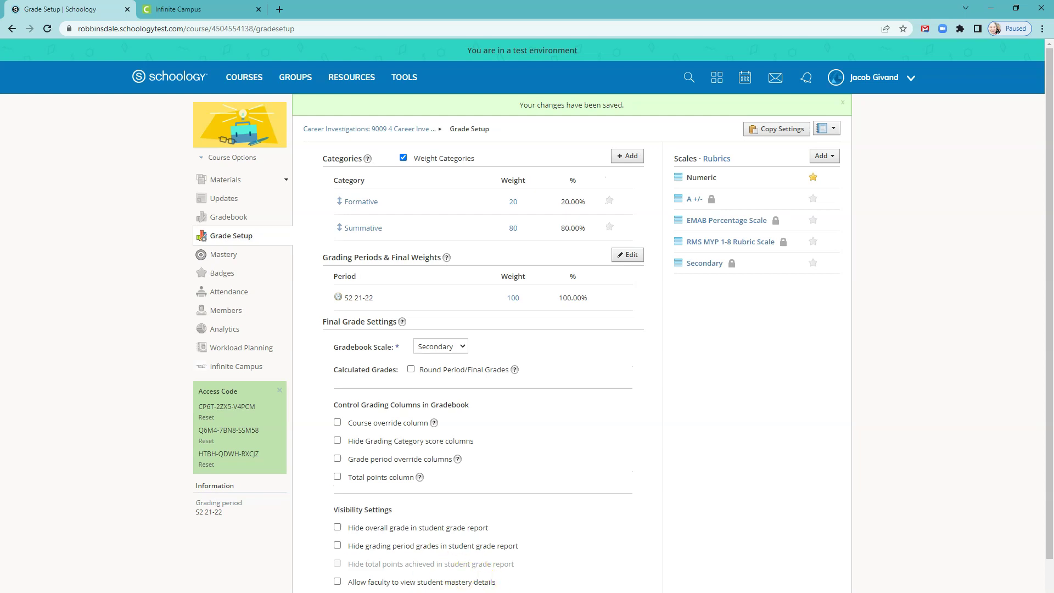
# On the Materials page, check the Example Unit Folder, then bring up the Add Materials list.
pyautogui.click(227, 183)
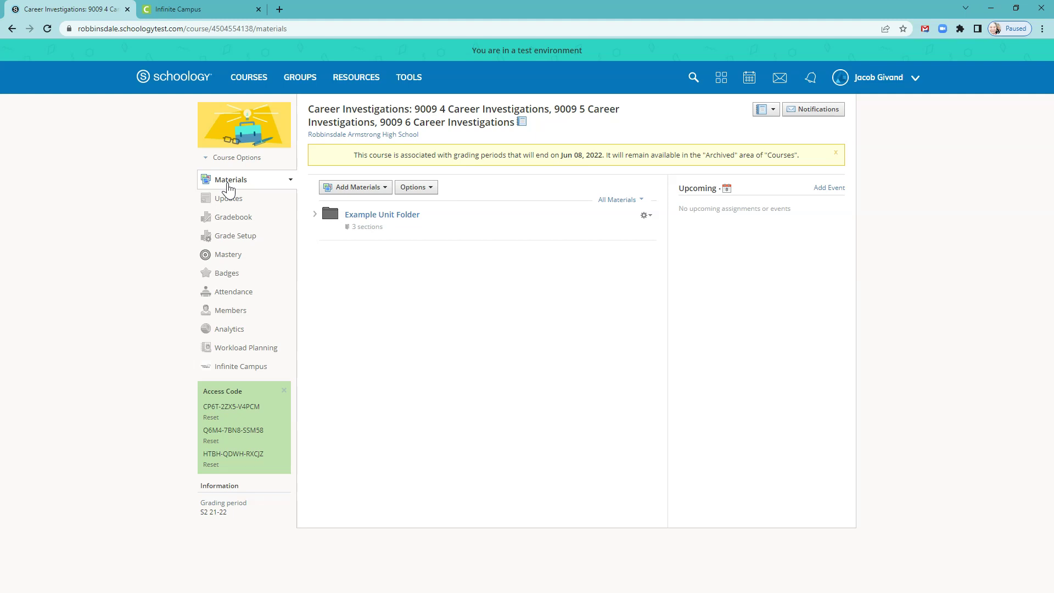
pyautogui.click(315, 214)
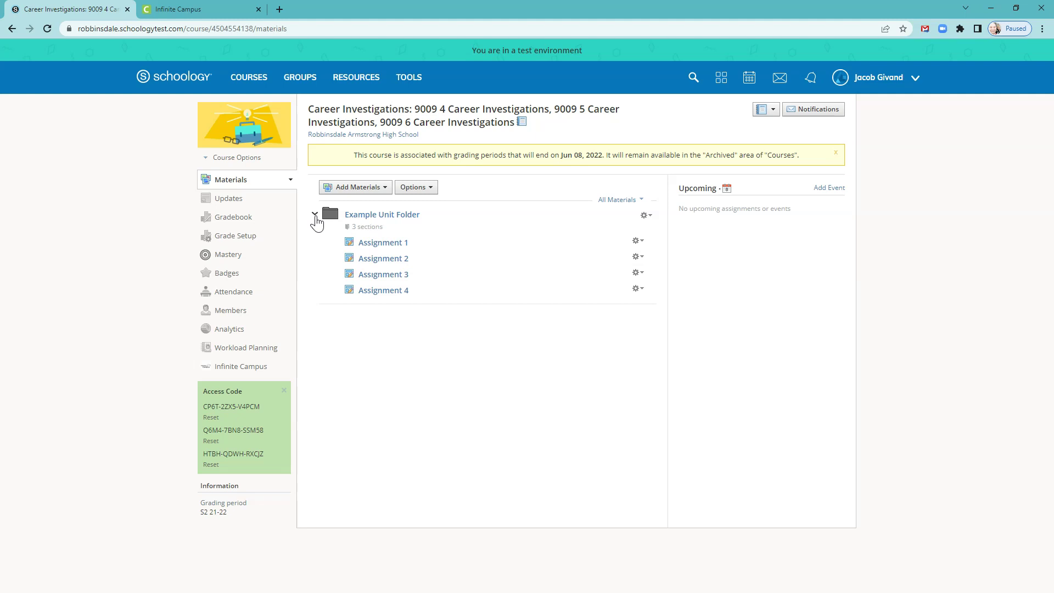
pyautogui.click(315, 215)
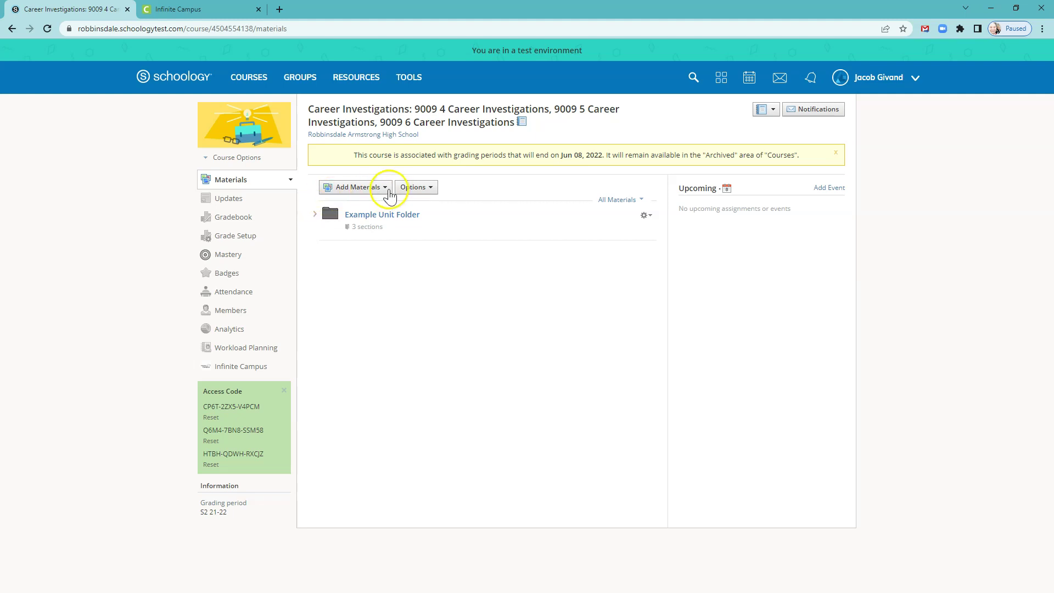
pyautogui.click(367, 189)
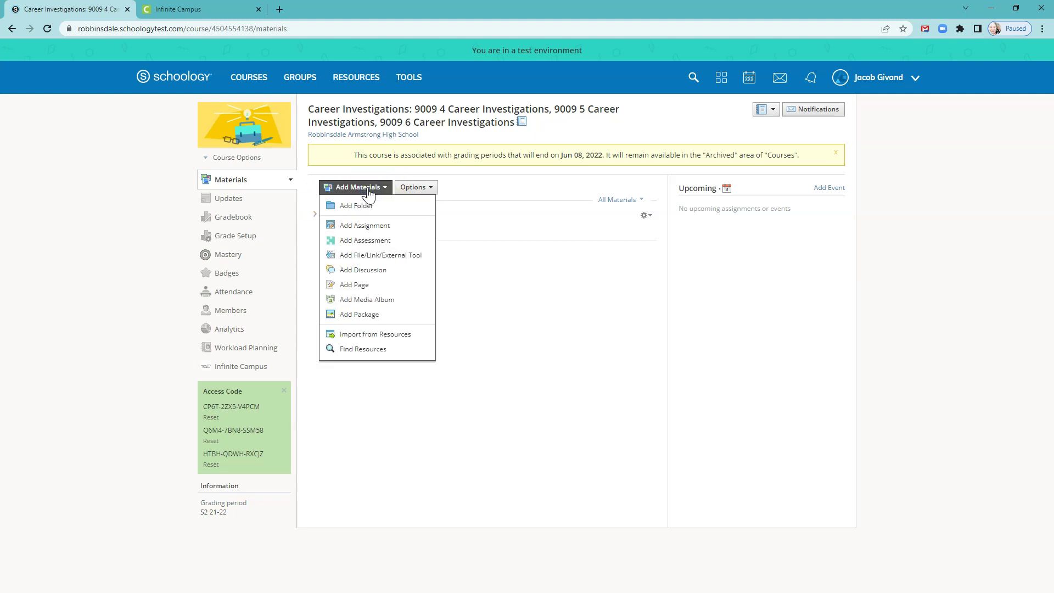
# Begin an assignment named 'Sample Assignment', changing its points from 100 to 10.
pyautogui.click(363, 225)
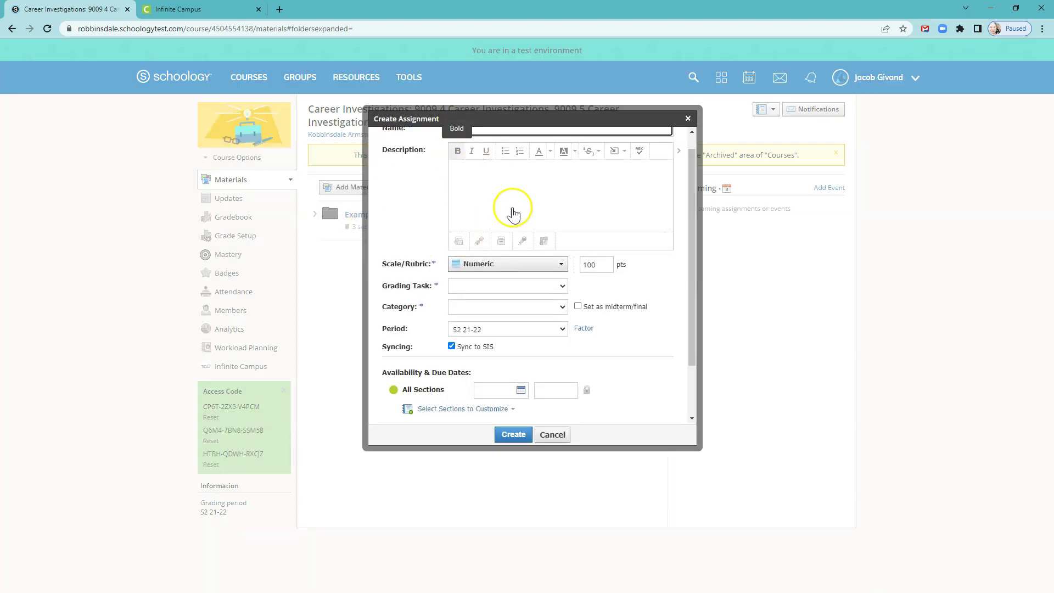
pyautogui.scroll(1, 690, 233)
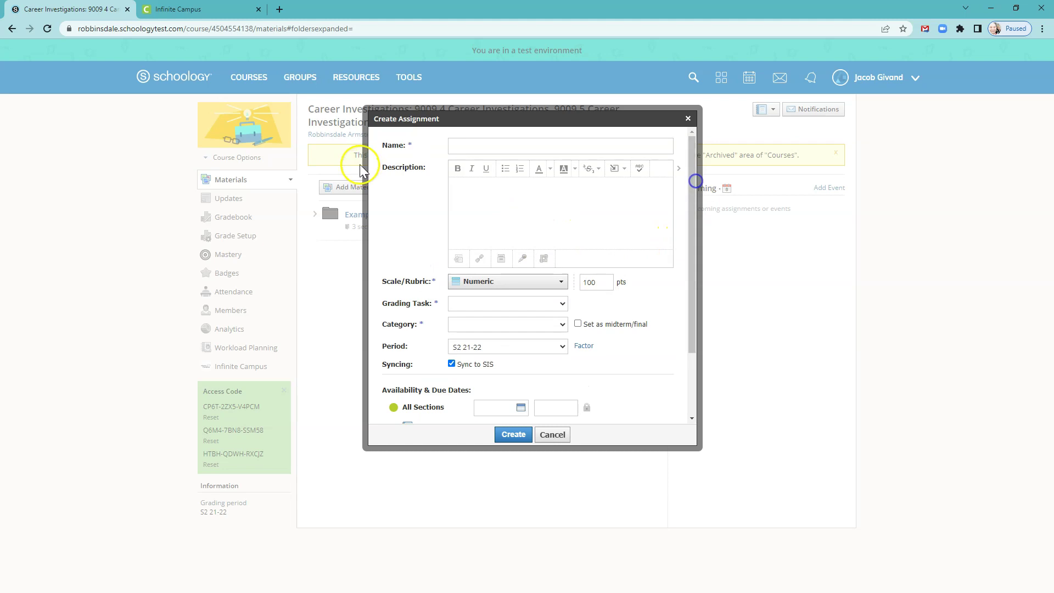
pyautogui.click(465, 146)
pyautogui.write('Sampl')
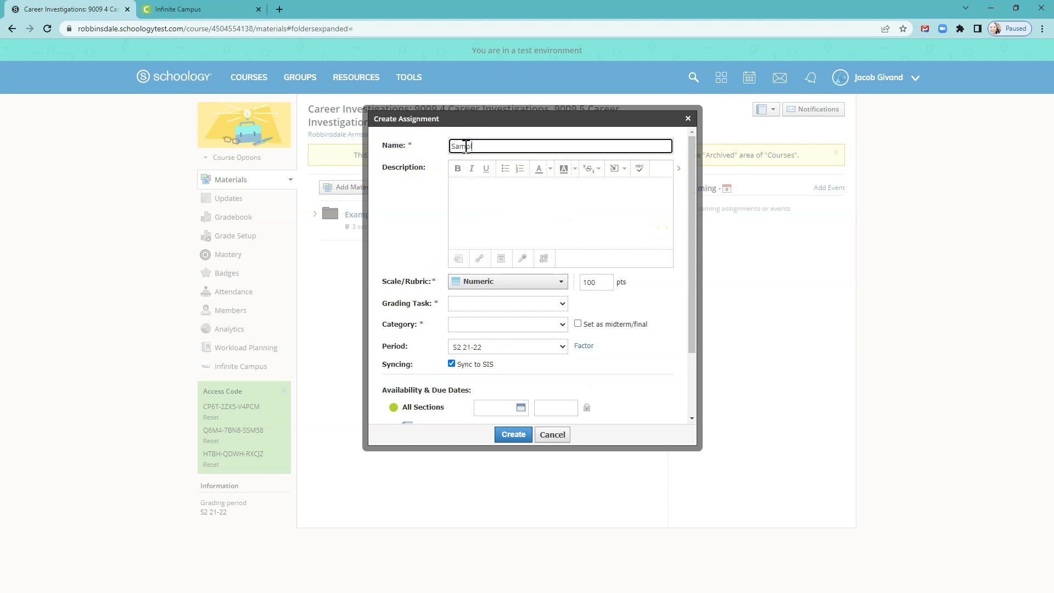
pyautogui.write('e Assignment')
pyautogui.doubleClick(596, 283)
pyautogui.write('12')
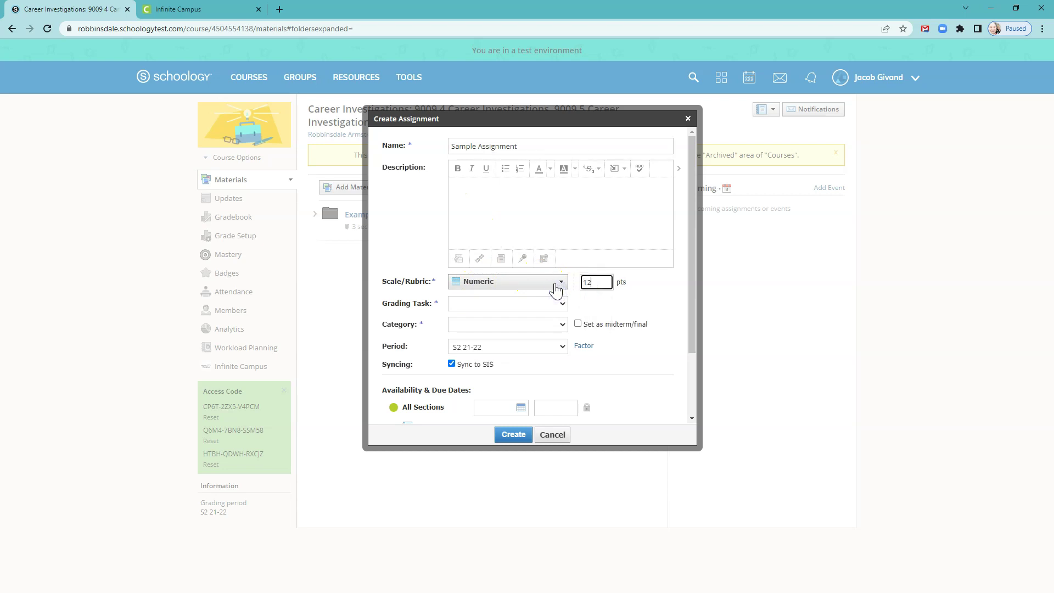
pyautogui.press('BackSpace')
pyautogui.write('0')
# Choose the Quarter 9009 4 Secondary Scale grading task and Formative category, then create the assignment.
pyautogui.click(549, 303)
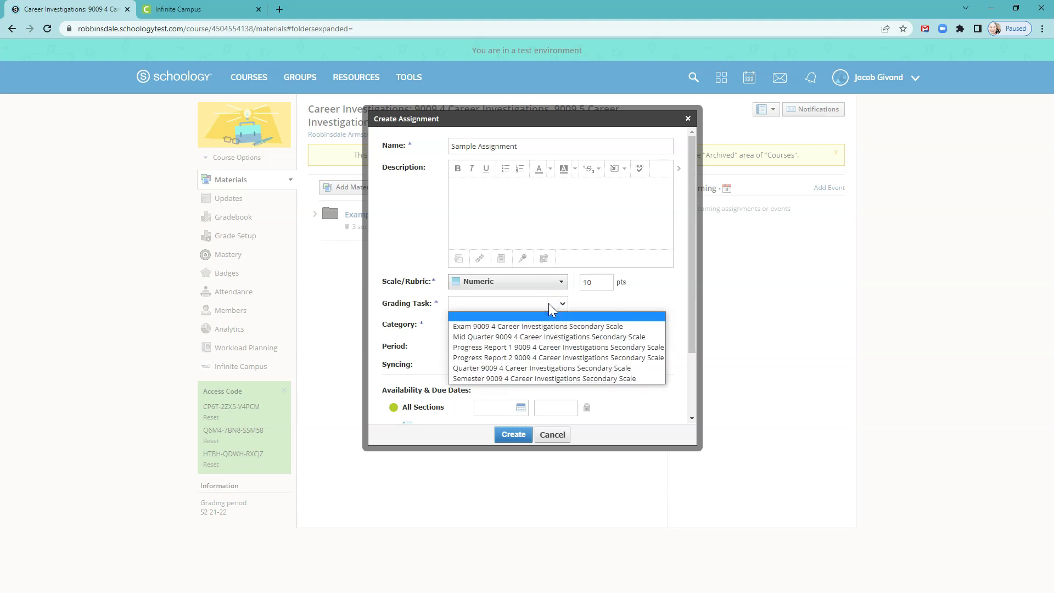
pyautogui.click(463, 370)
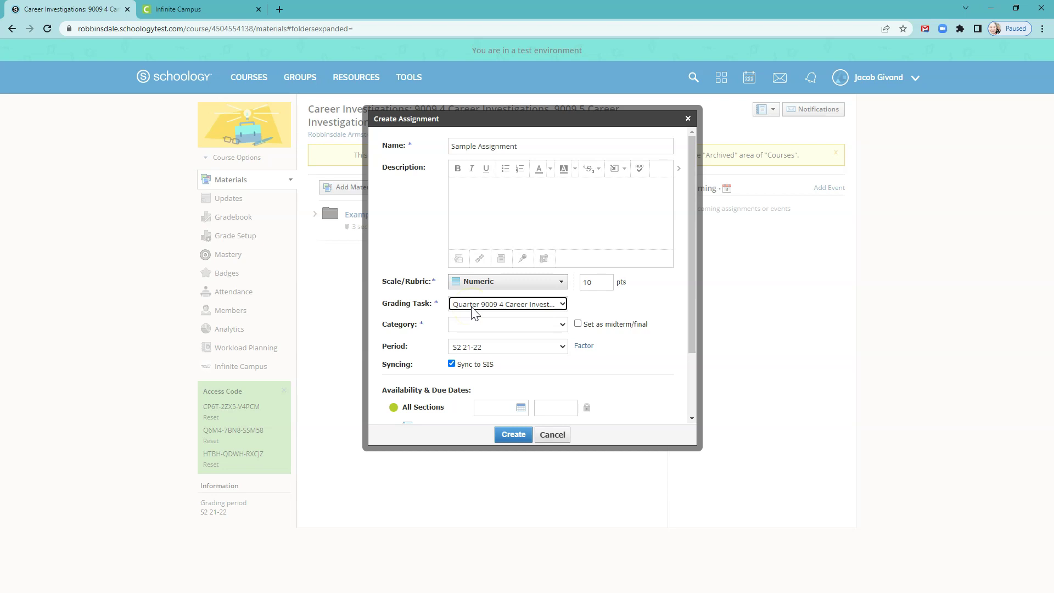
pyautogui.click(554, 325)
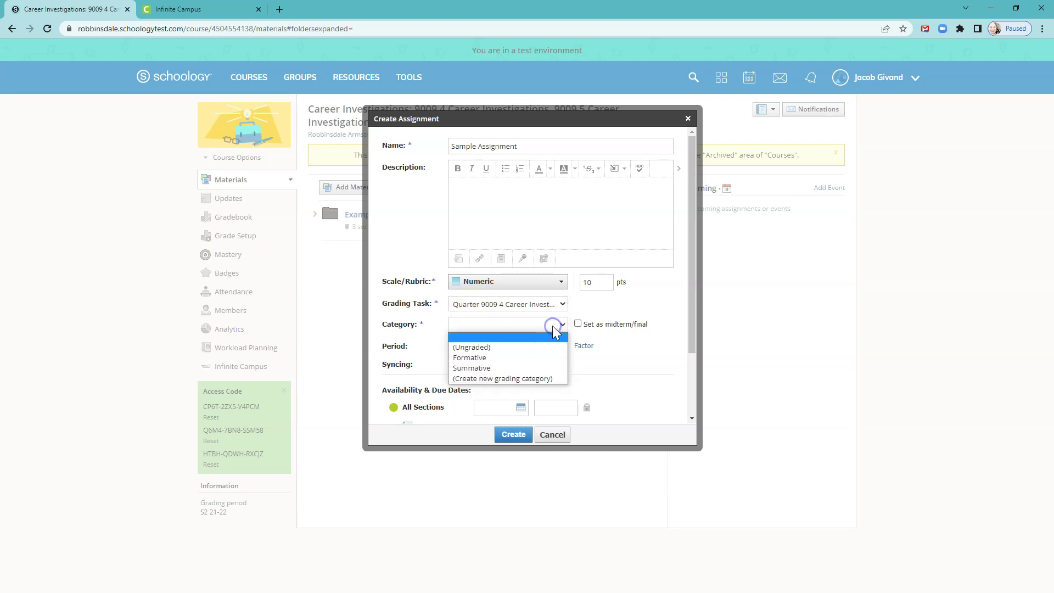
pyautogui.click(527, 362)
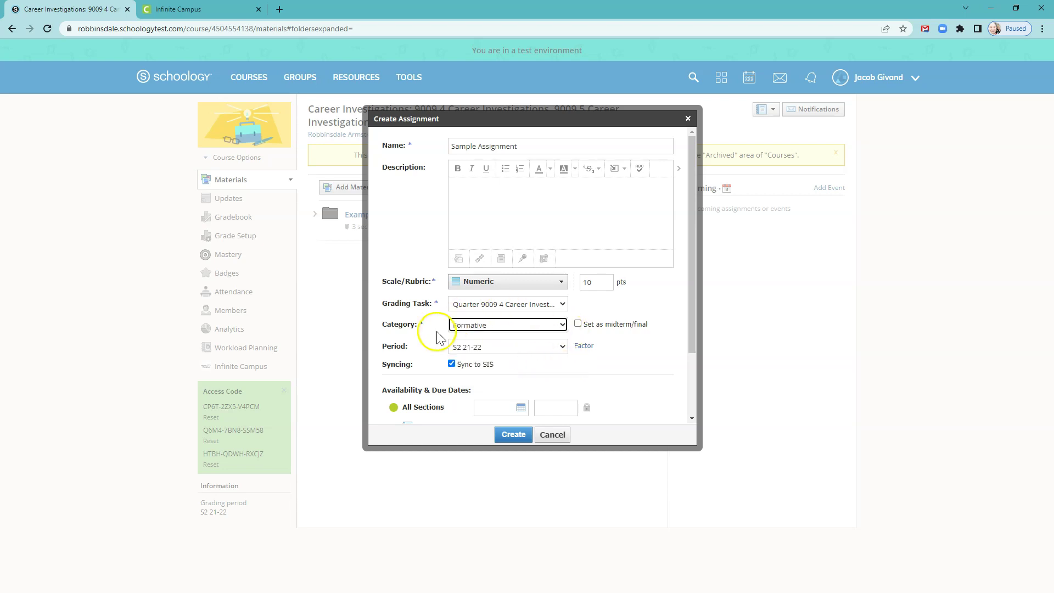
pyautogui.scroll(-2, 595, 366)
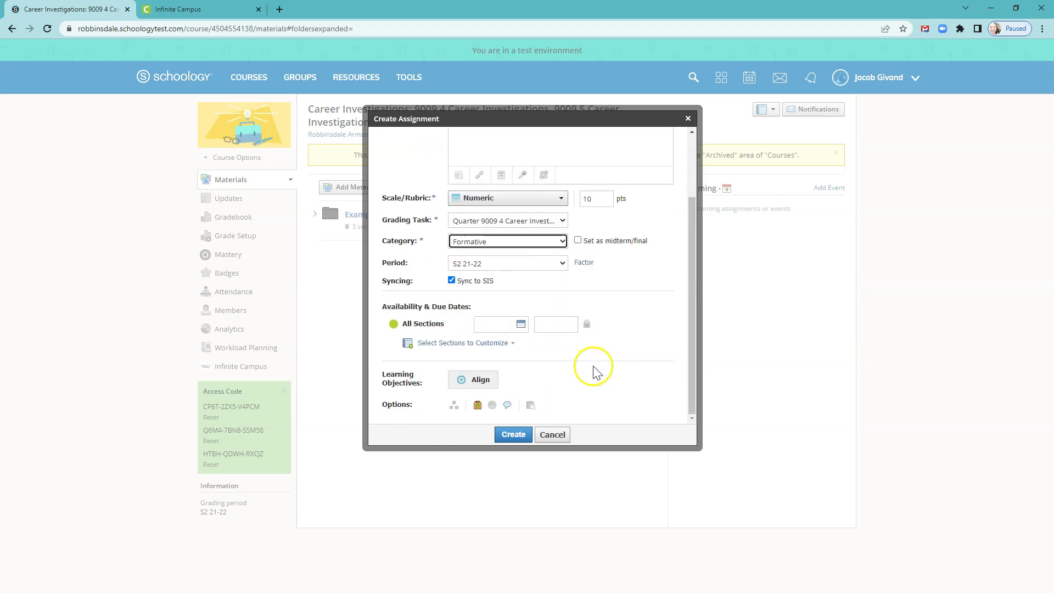
pyautogui.click(511, 434)
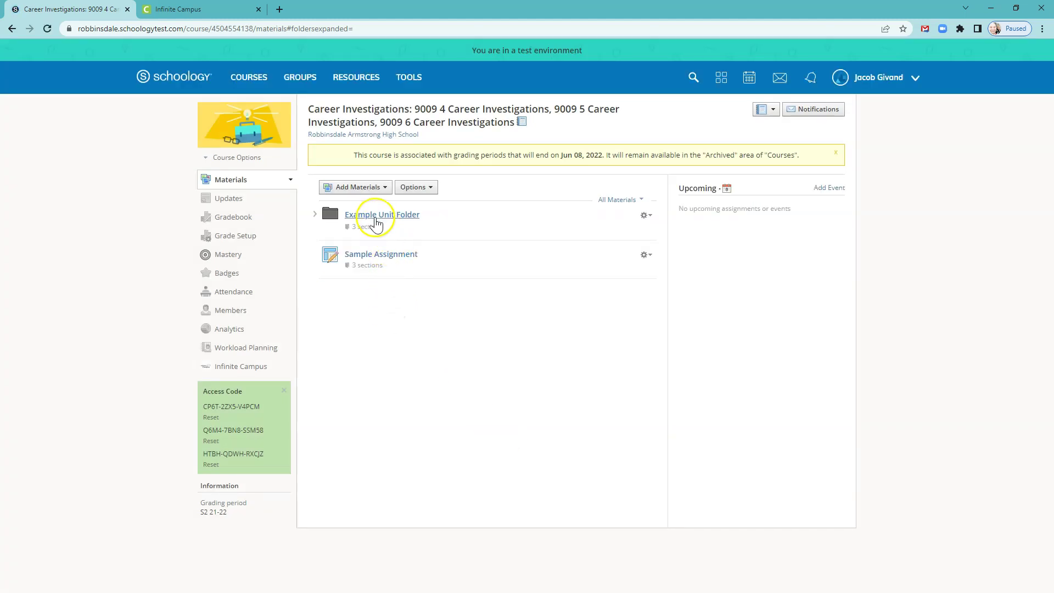
# Glance inside the Example Unit Folder, then open the gradebook for section 9009 4.
pyautogui.click(315, 214)
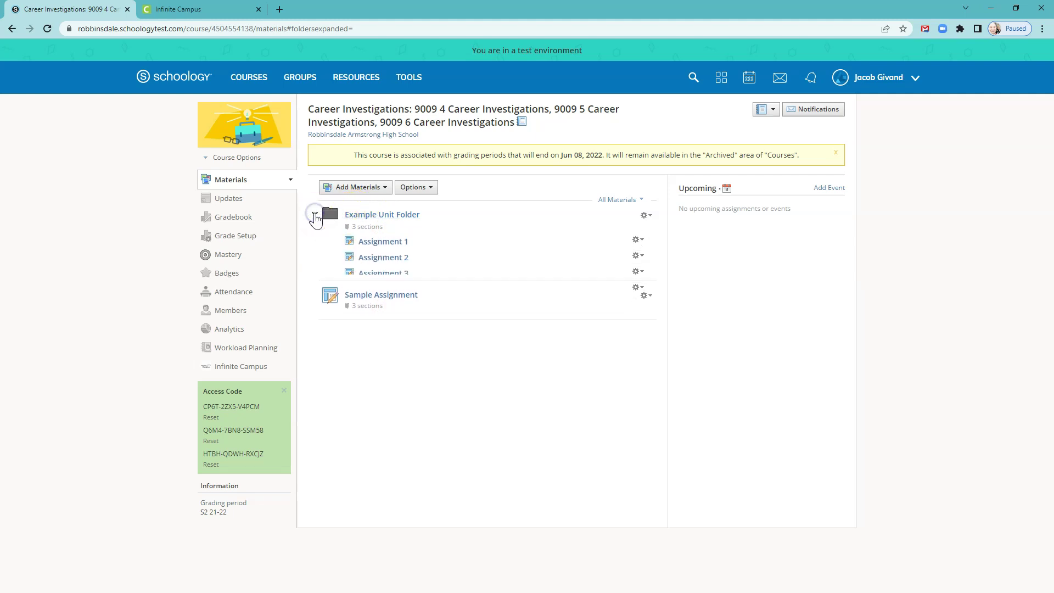
pyautogui.click(314, 216)
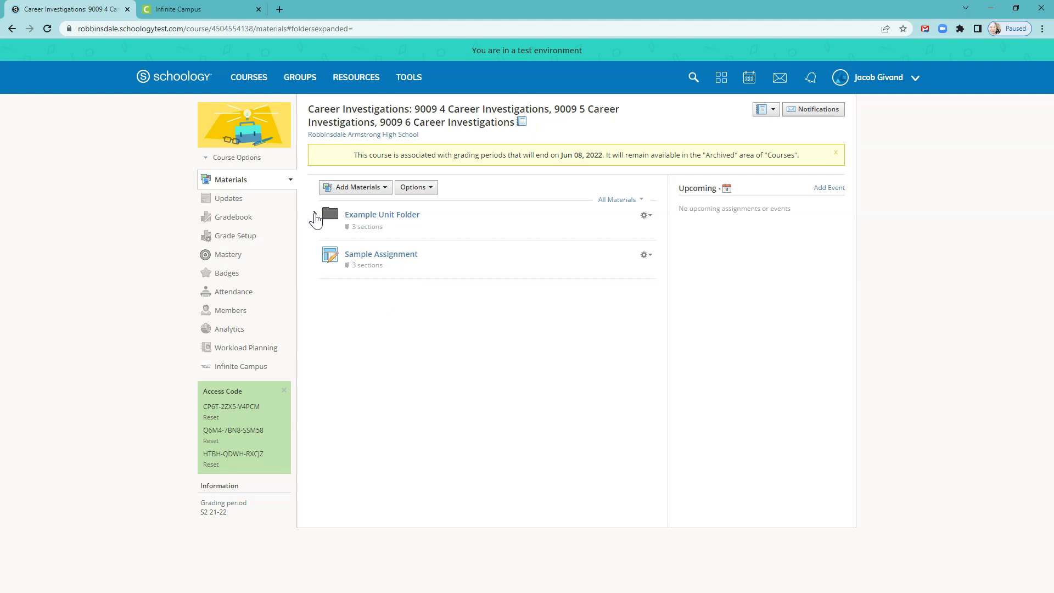
pyautogui.click(232, 222)
pyautogui.click(238, 221)
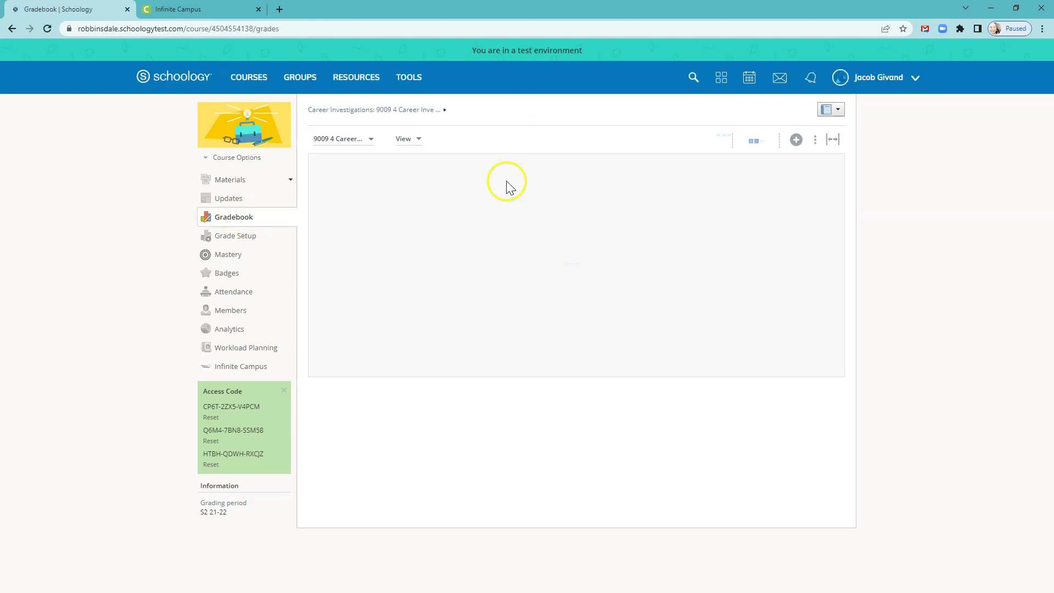
# In Bulk Edit, set Assignments 1–3 to Formative and Assignment 4 to Summative.
pyautogui.click(810, 139)
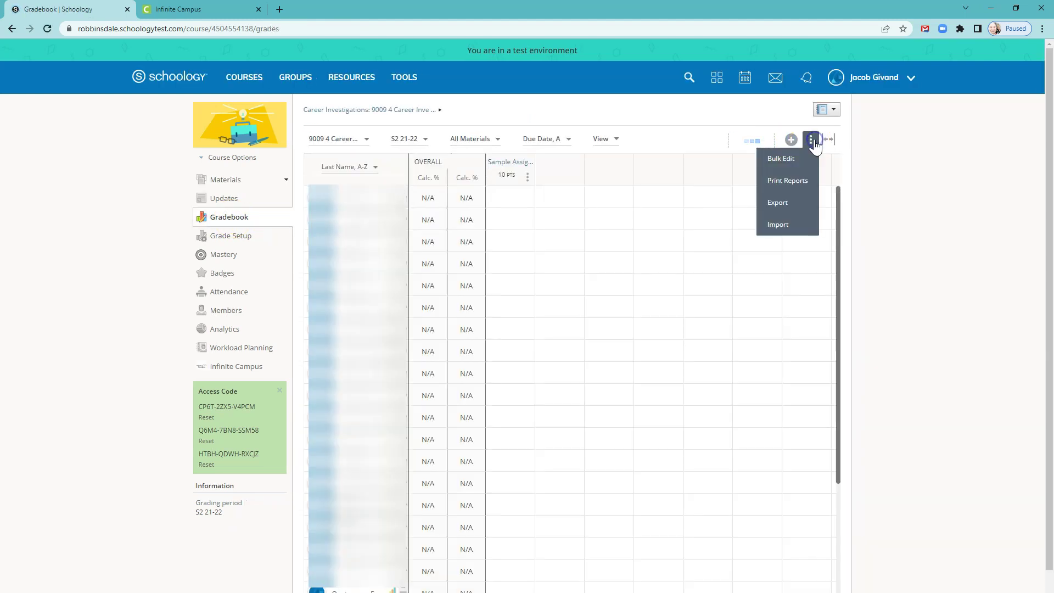
pyautogui.click(784, 160)
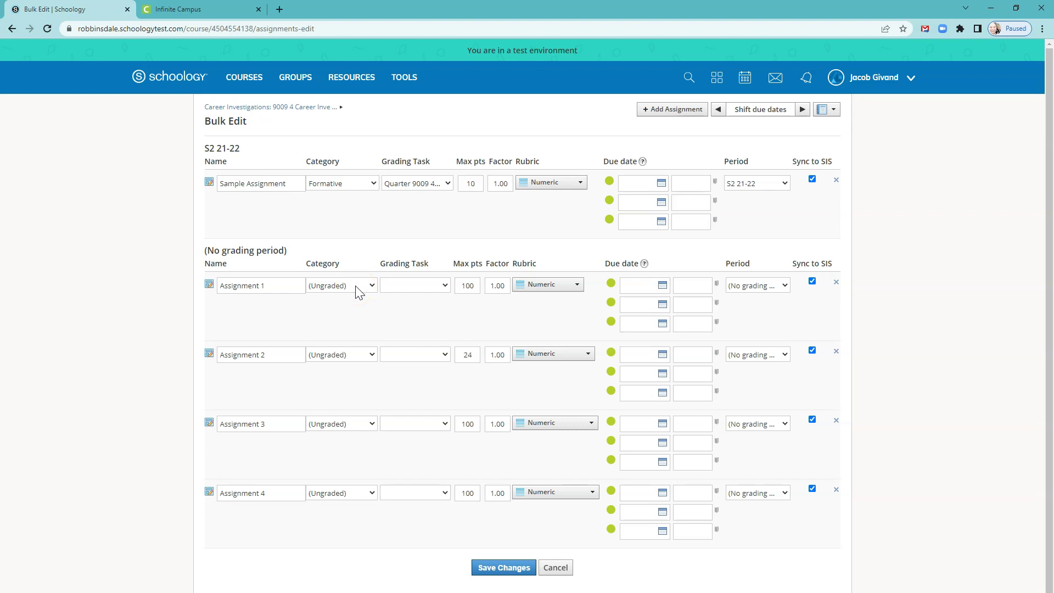
pyautogui.click(358, 286)
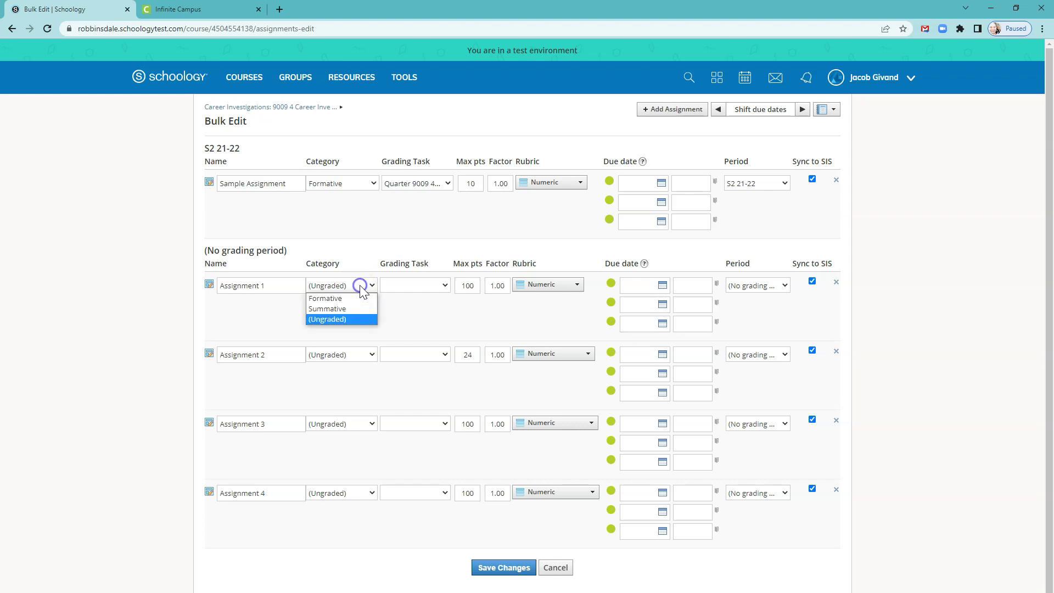
pyautogui.click(354, 299)
pyautogui.click(357, 354)
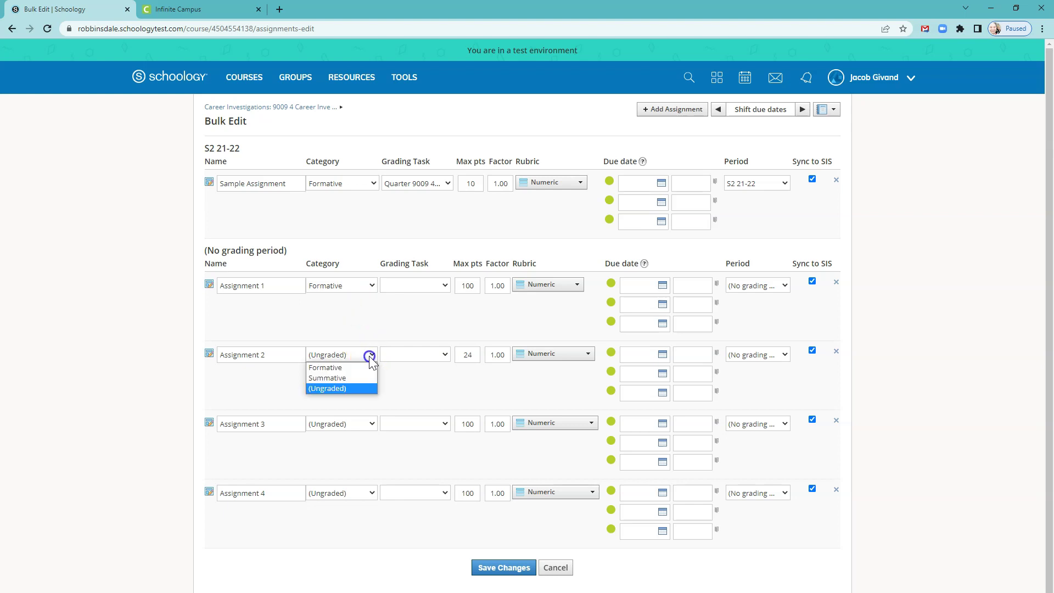
pyautogui.click(357, 369)
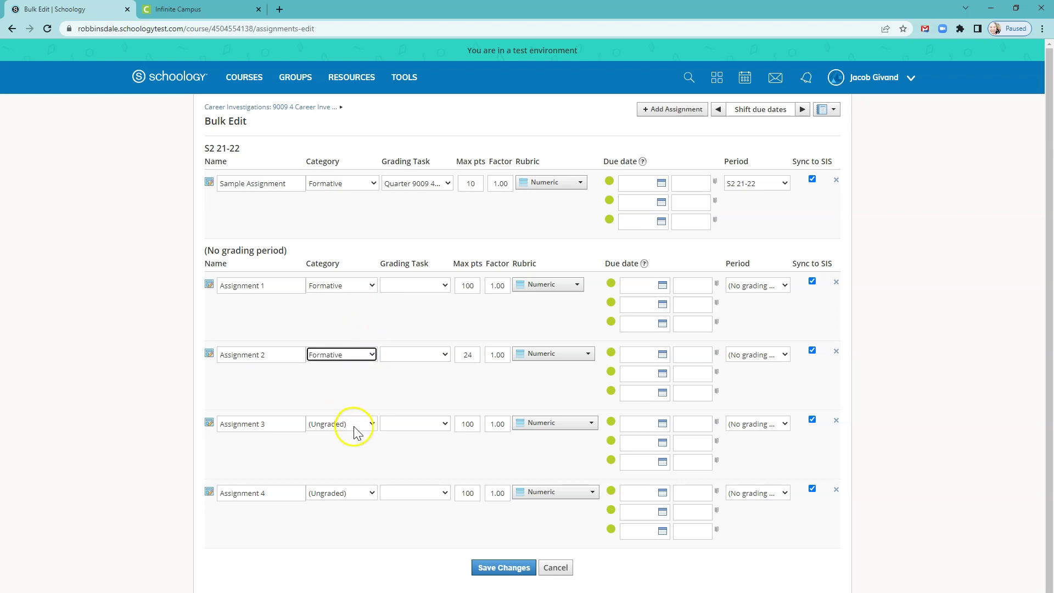
pyautogui.click(354, 424)
pyautogui.click(350, 437)
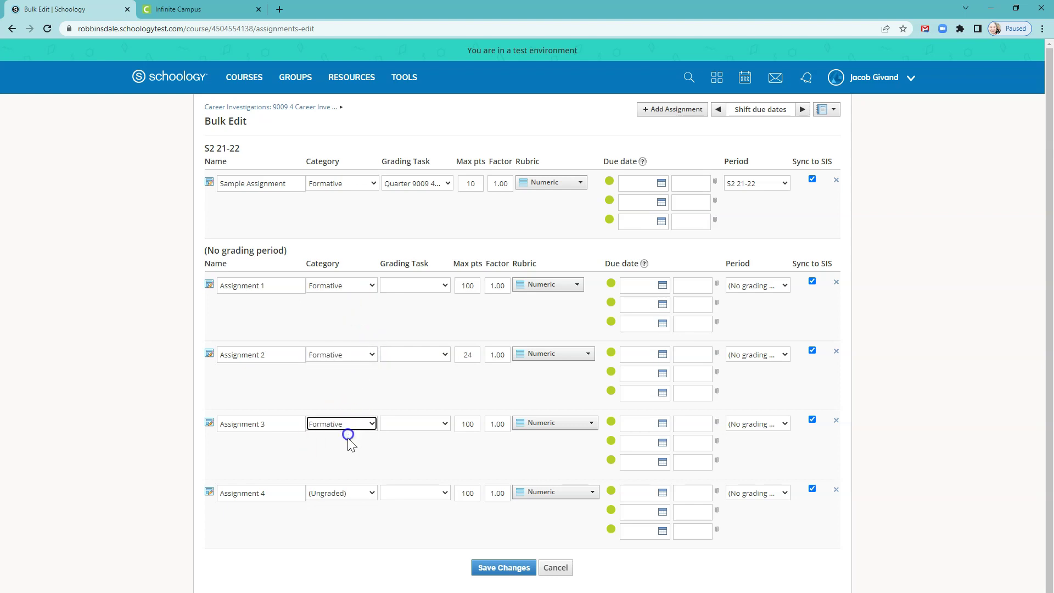
pyautogui.click(346, 492)
pyautogui.click(339, 516)
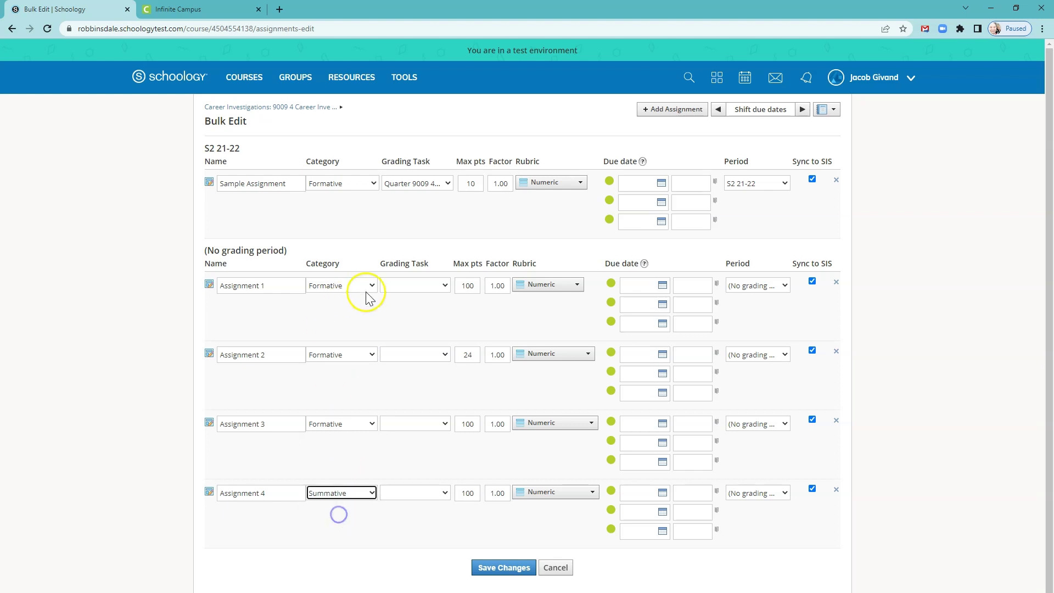
# Assign Assignments 1–4 to the Quarter grading task.
pyautogui.click(445, 286)
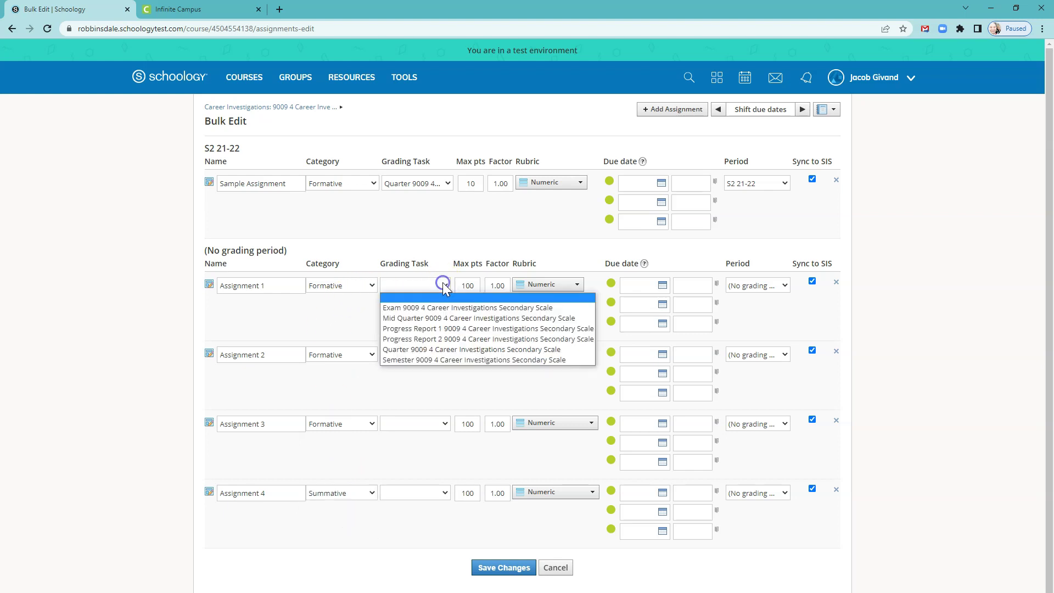
pyautogui.click(401, 350)
pyautogui.click(438, 354)
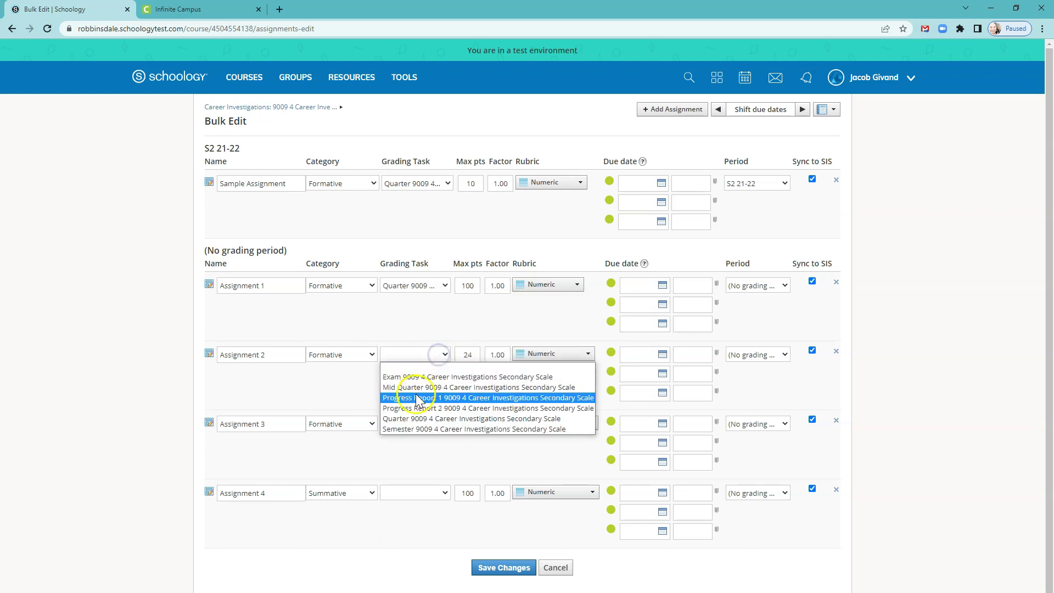
pyautogui.click(409, 419)
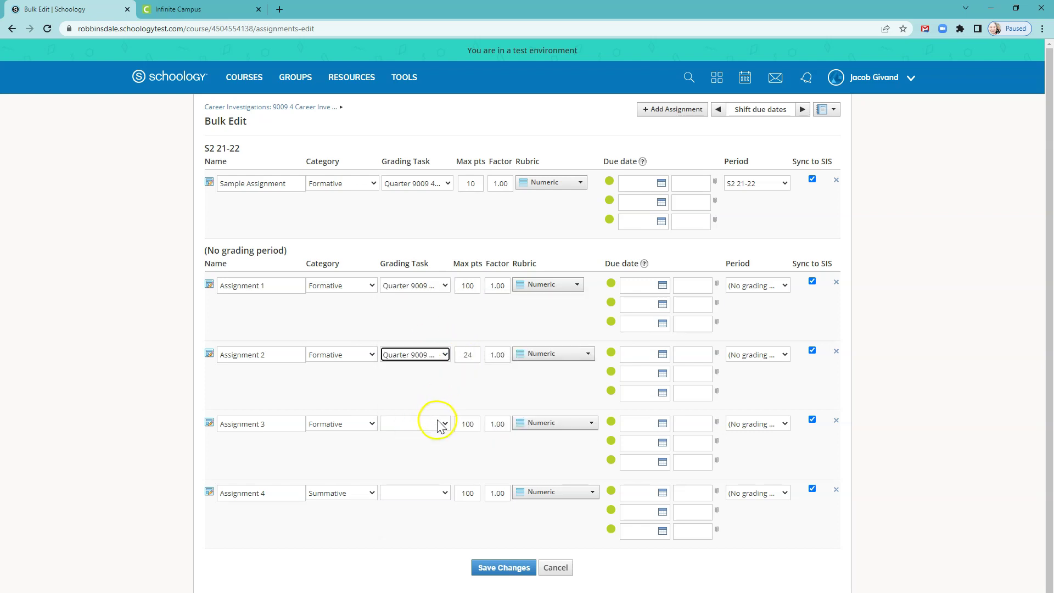
pyautogui.click(439, 424)
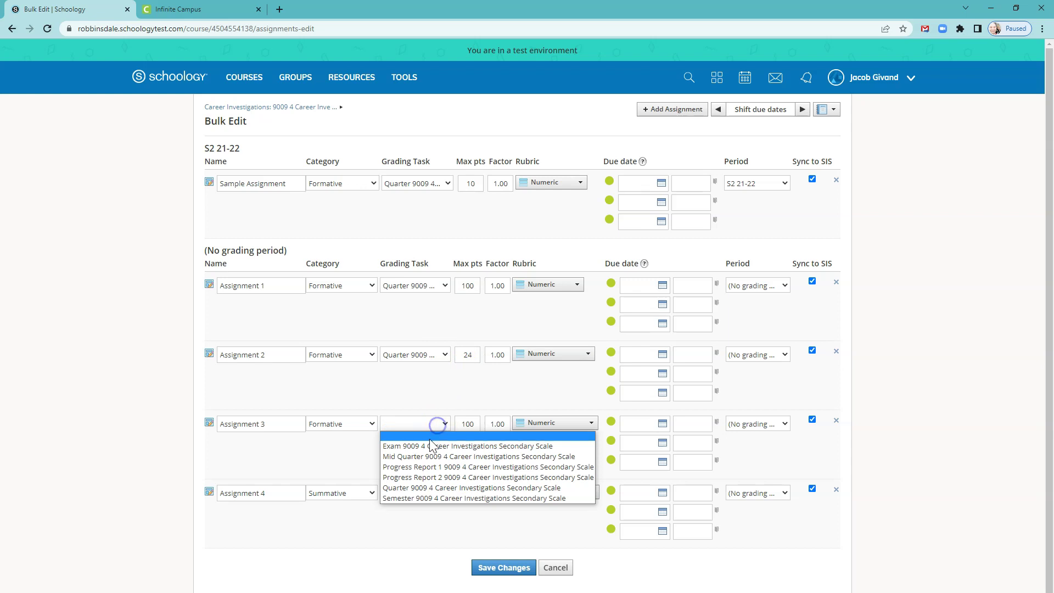
pyautogui.click(419, 488)
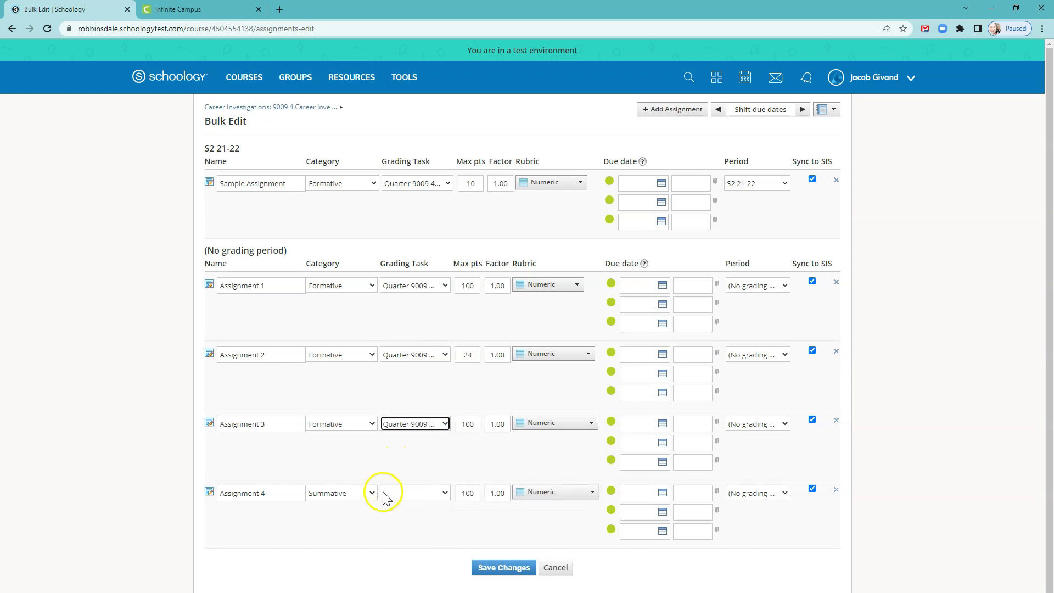
pyautogui.click(428, 491)
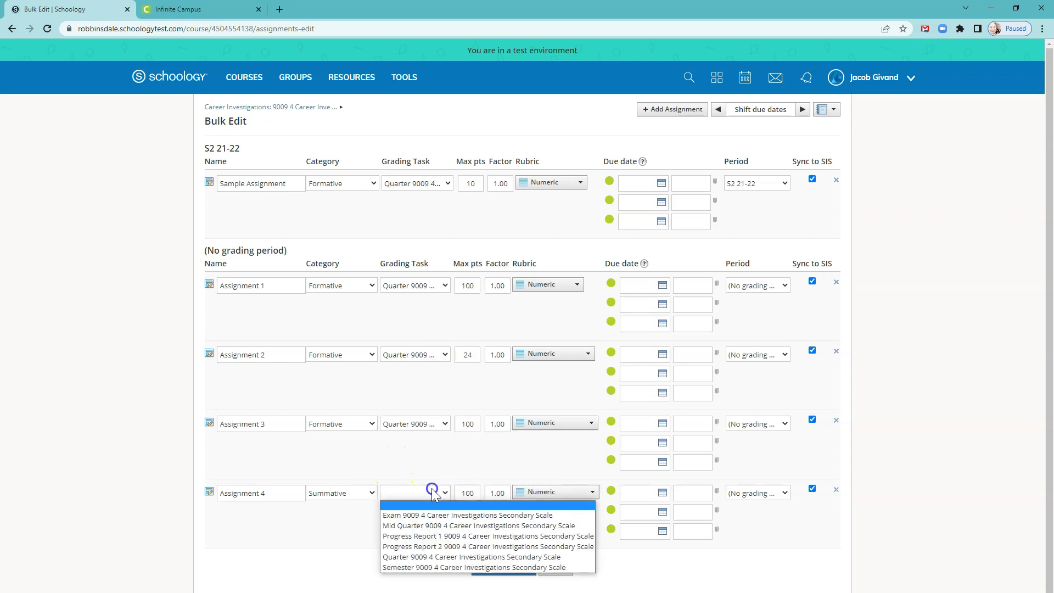
pyautogui.click(406, 559)
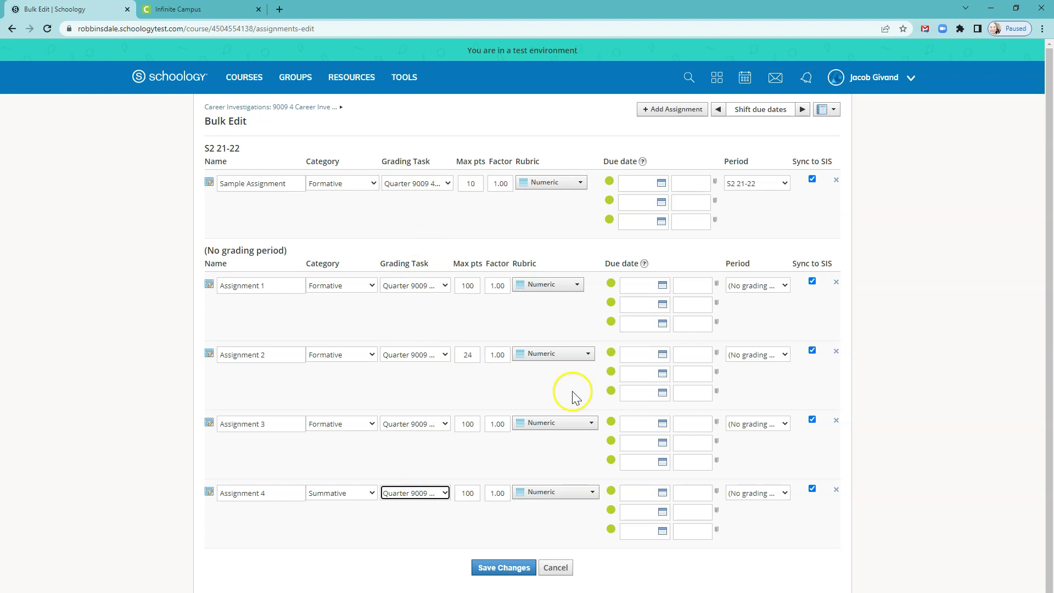
# Put Assignments 1–4 in the S2 21-22 period and save the bulk changes.
pyautogui.click(784, 285)
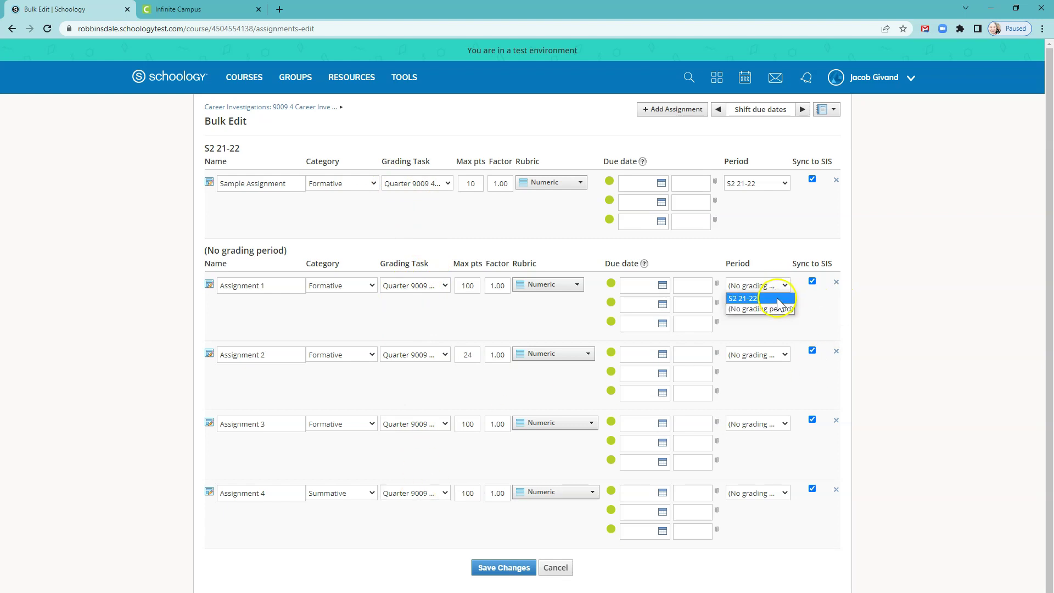
pyautogui.click(776, 298)
pyautogui.click(780, 355)
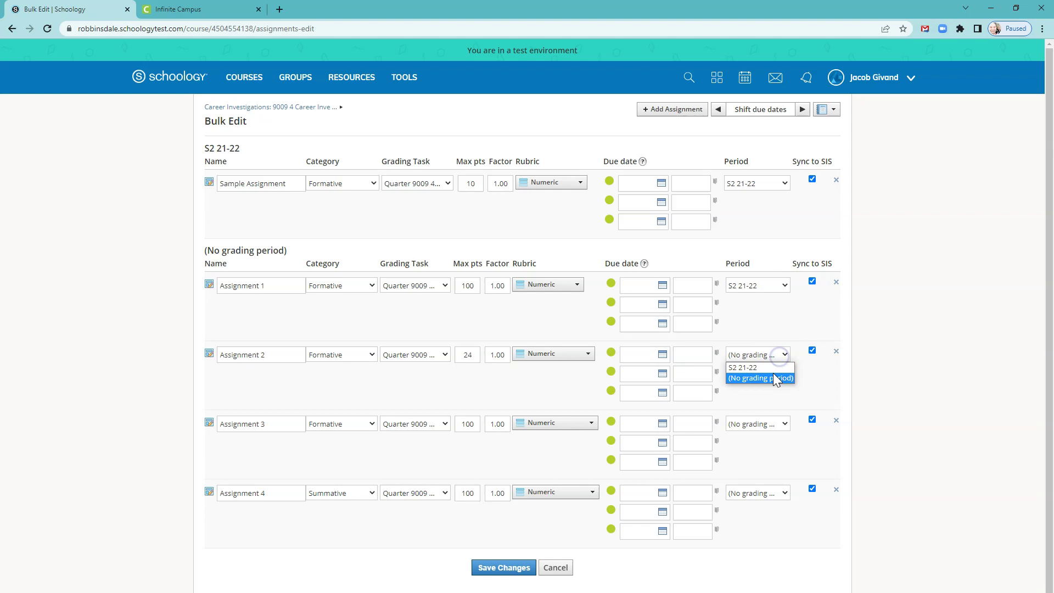
pyautogui.click(773, 367)
pyautogui.click(784, 424)
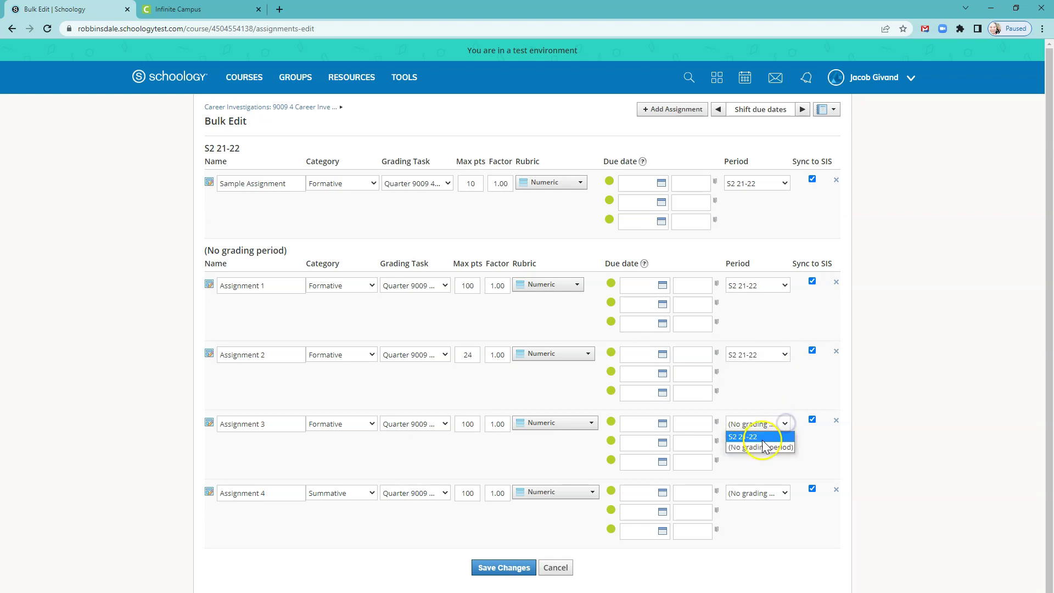
pyautogui.click(763, 436)
pyautogui.click(779, 494)
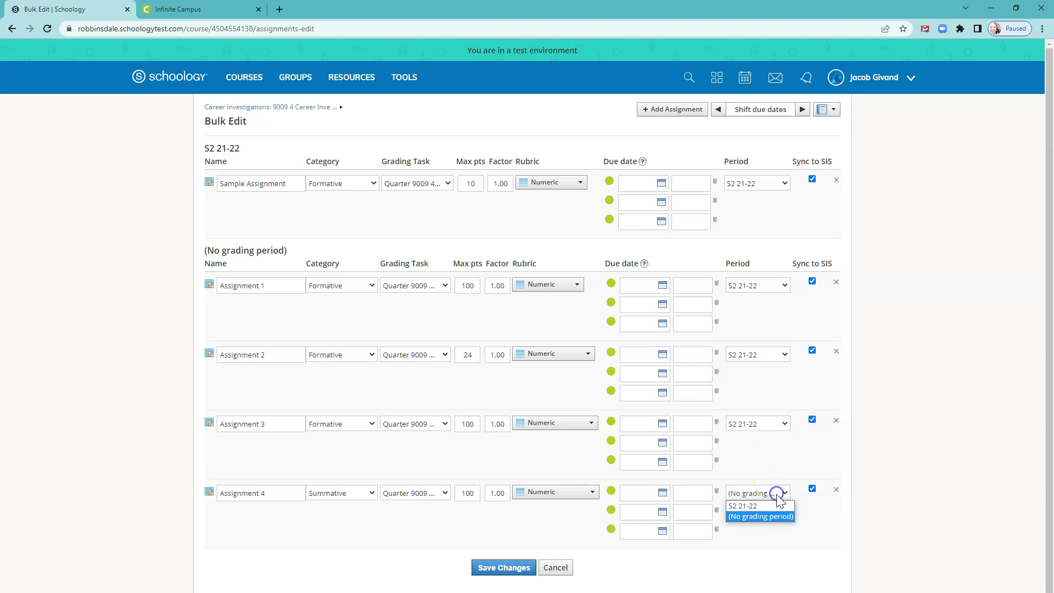
pyautogui.click(775, 502)
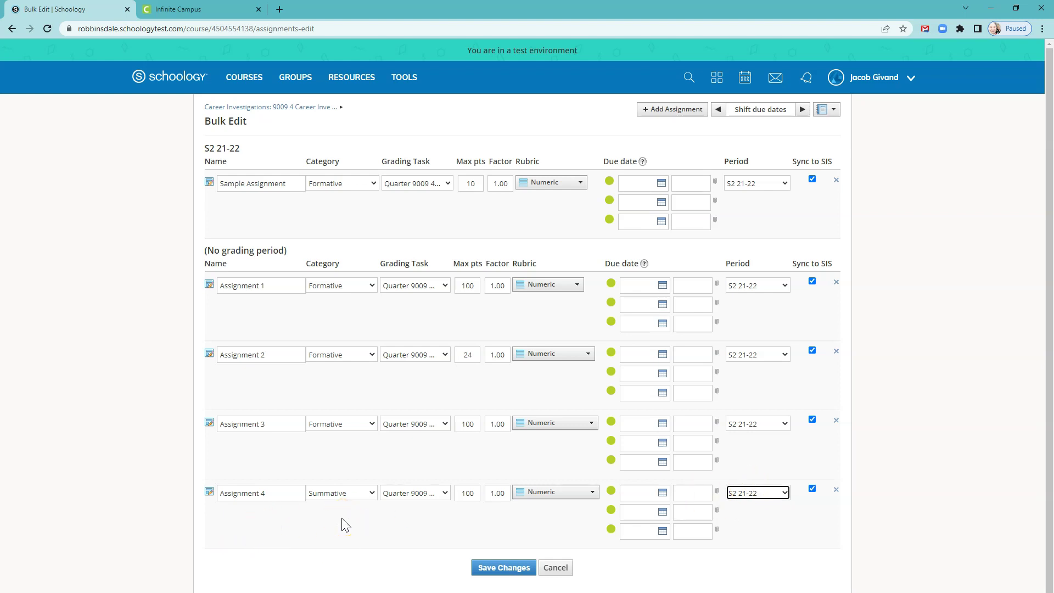
pyautogui.click(500, 568)
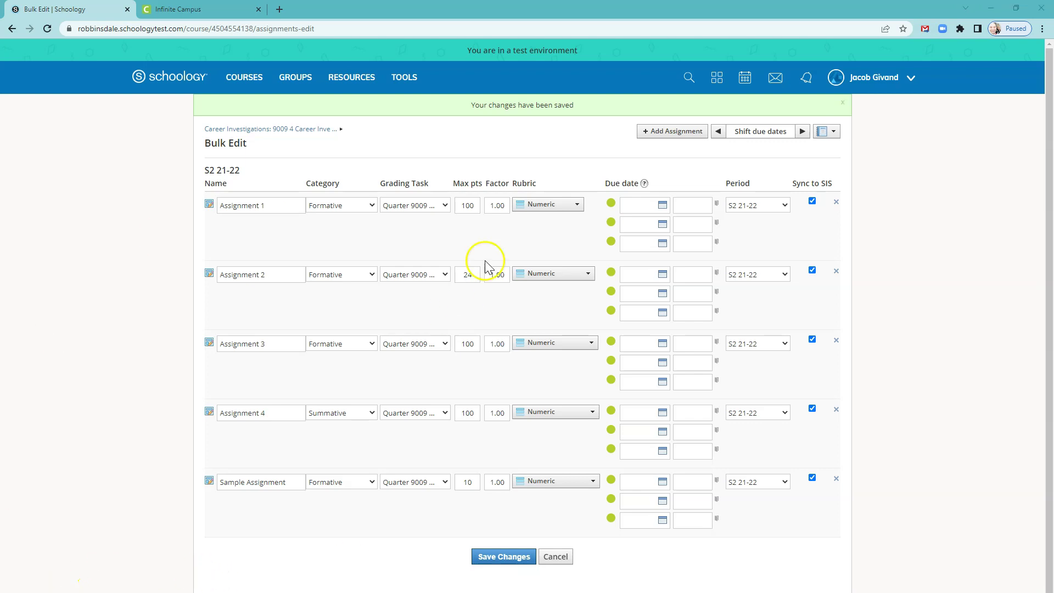
# Return to the course page and open its gradebook for section 9009 4.
pyautogui.click(292, 134)
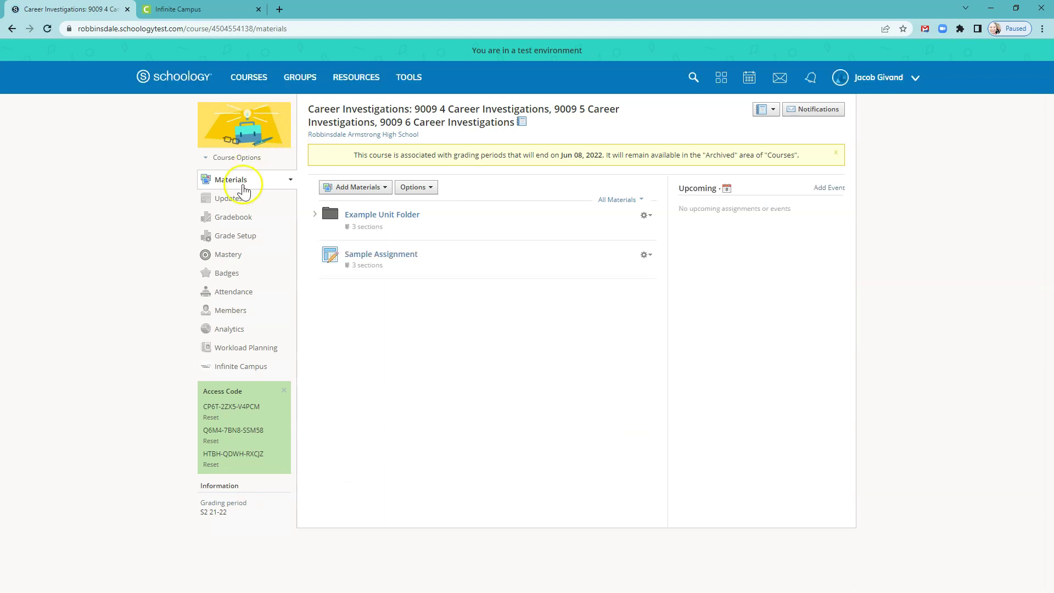
pyautogui.click(234, 218)
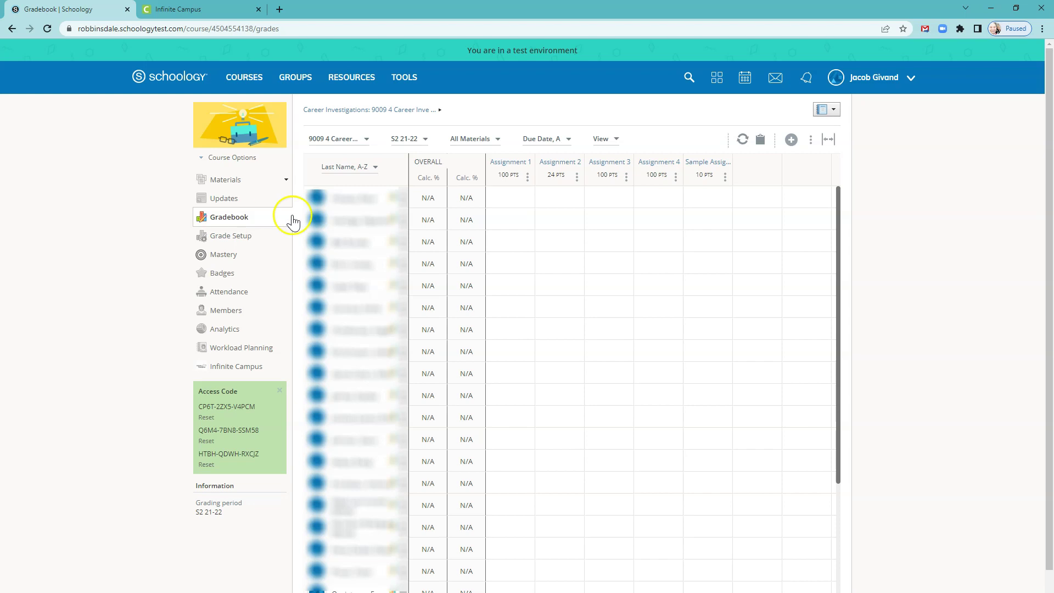
# Give every student 100 on Assignment 1 using Set All Grades.
pyautogui.click(511, 202)
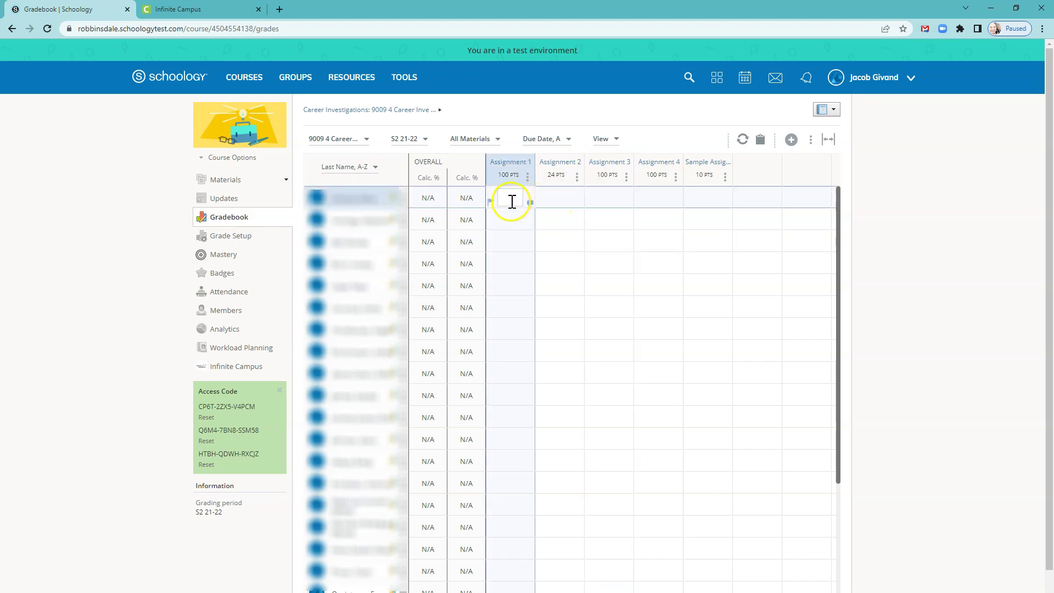
pyautogui.click(527, 176)
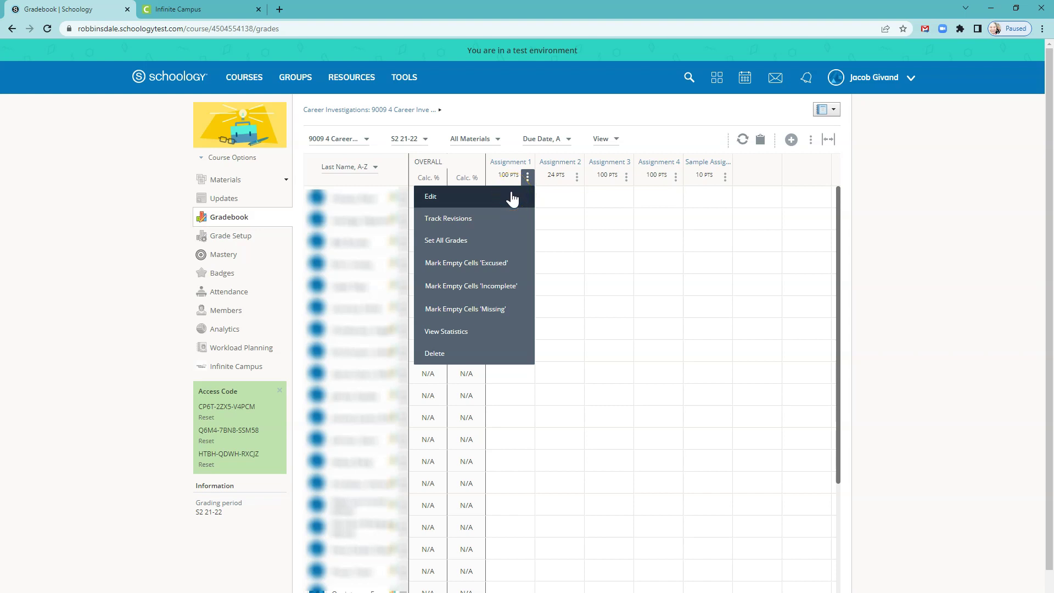
pyautogui.click(470, 240)
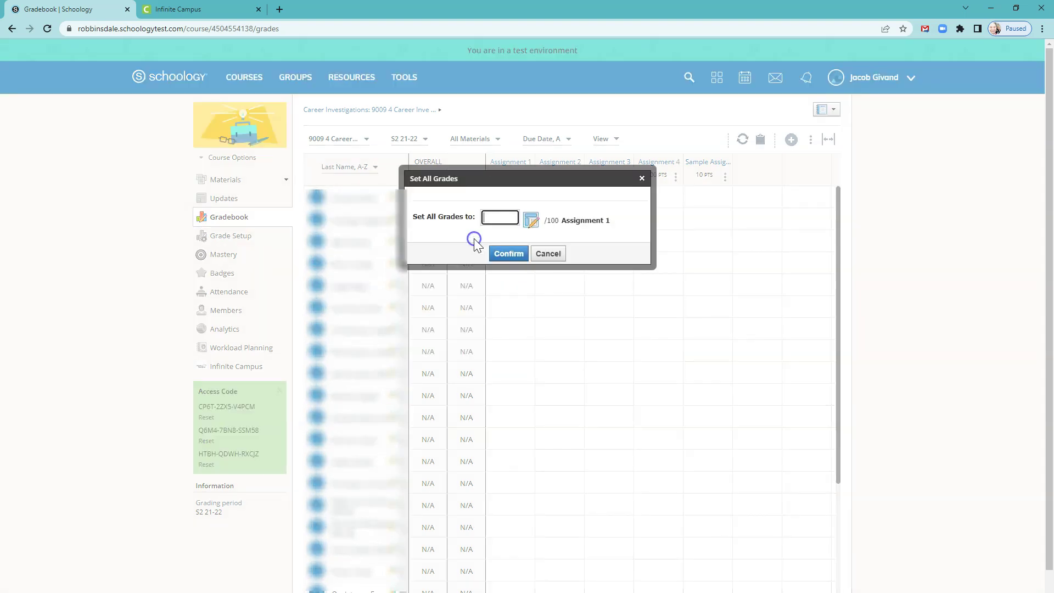
pyautogui.click(496, 219)
pyautogui.write('100')
pyautogui.click(502, 253)
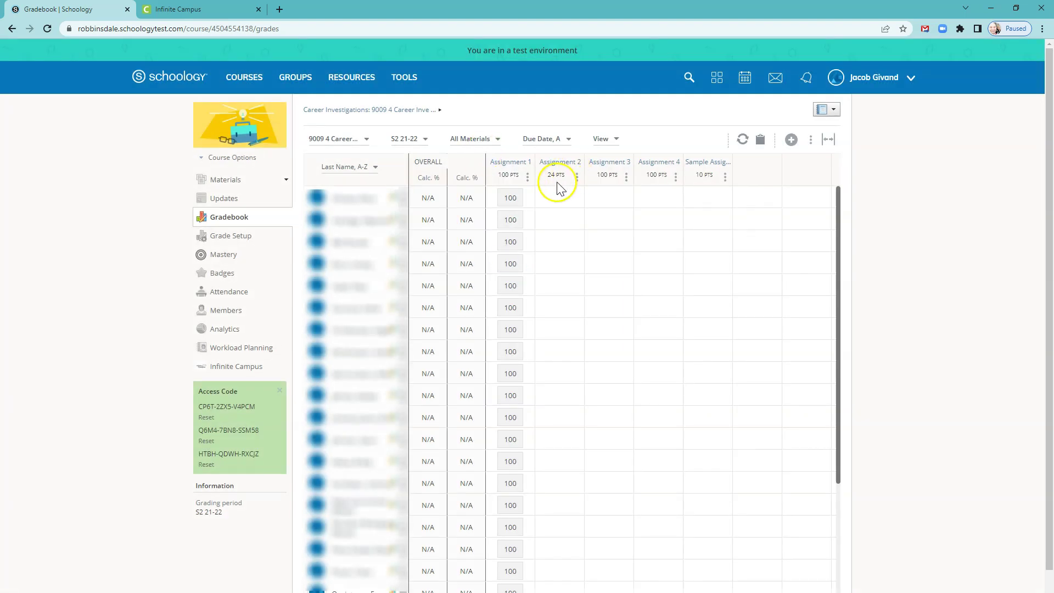
# Enter Assignment 2 scores of 24, 23 and 22 for the first three students.
pyautogui.click(558, 199)
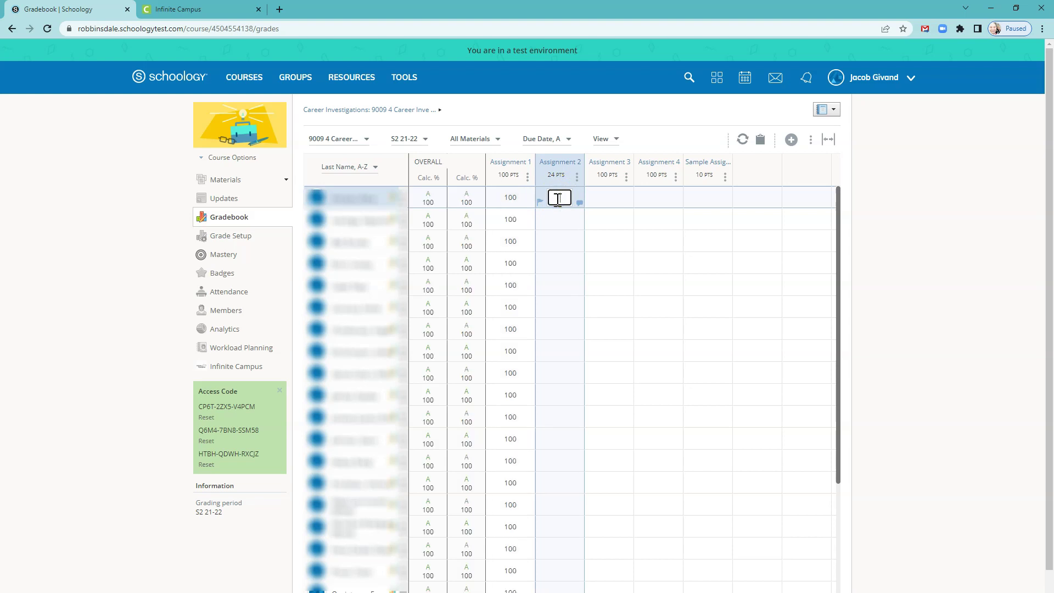
pyautogui.write('24')
pyautogui.click(558, 221)
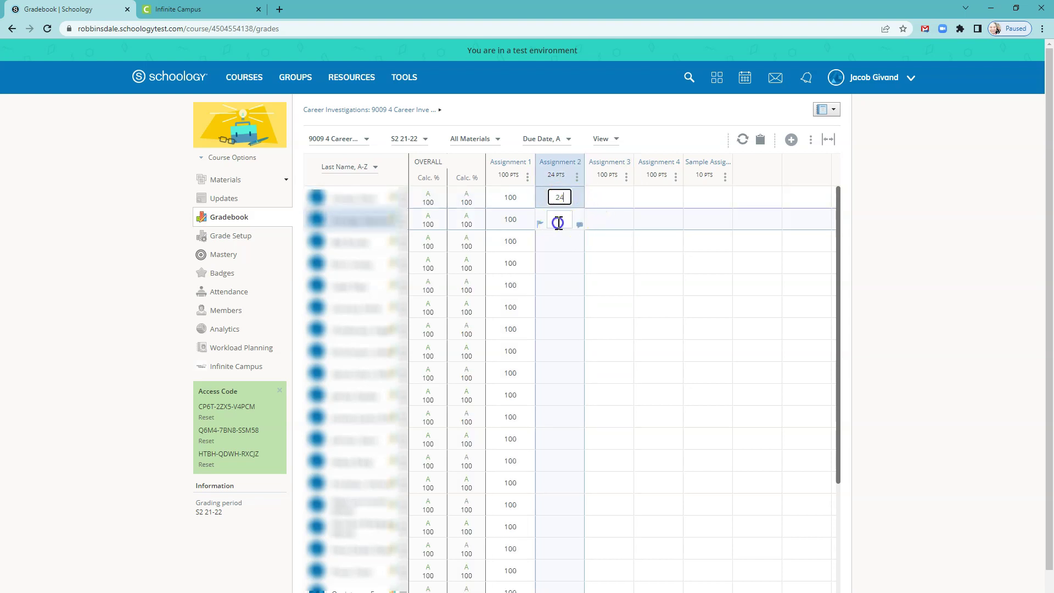
pyautogui.write('23')
pyautogui.click(561, 242)
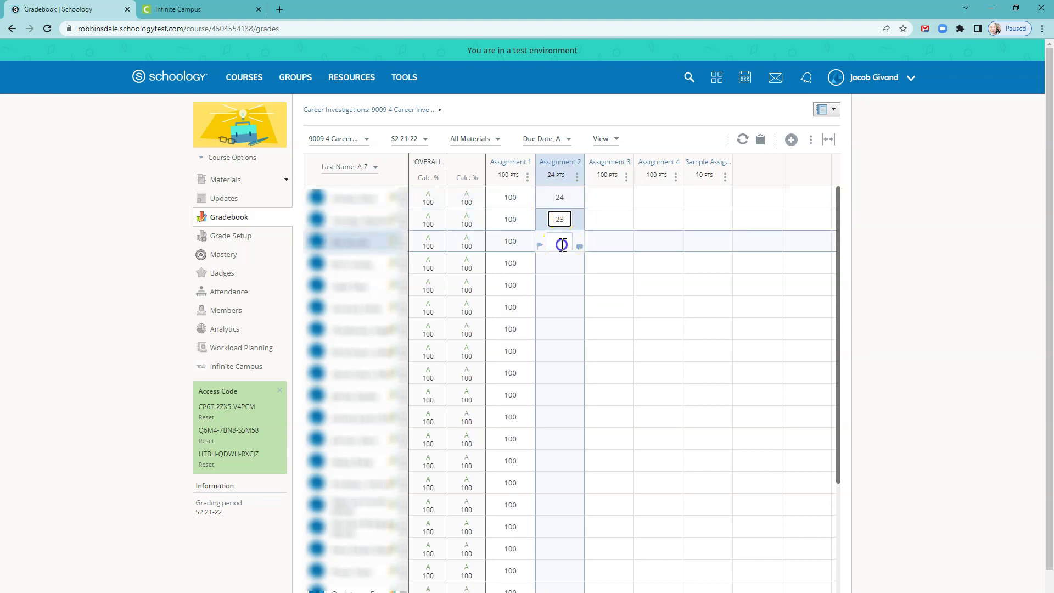
pyautogui.write('22')
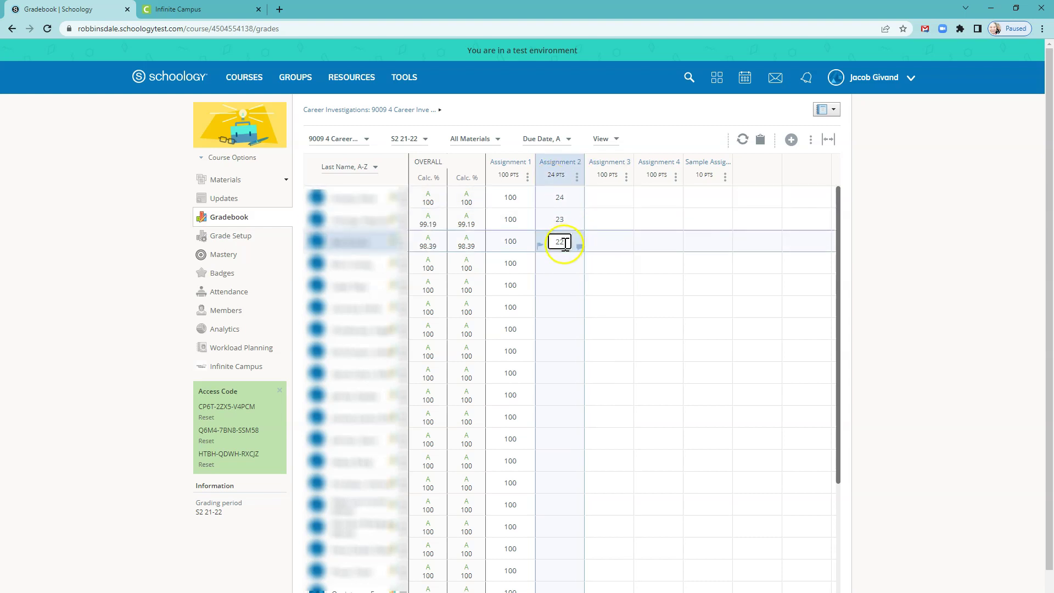
# Mark the first student's Assignment 3 as Excused and Assignment 4 as Missing.
pyautogui.click(592, 203)
pyautogui.click(517, 195)
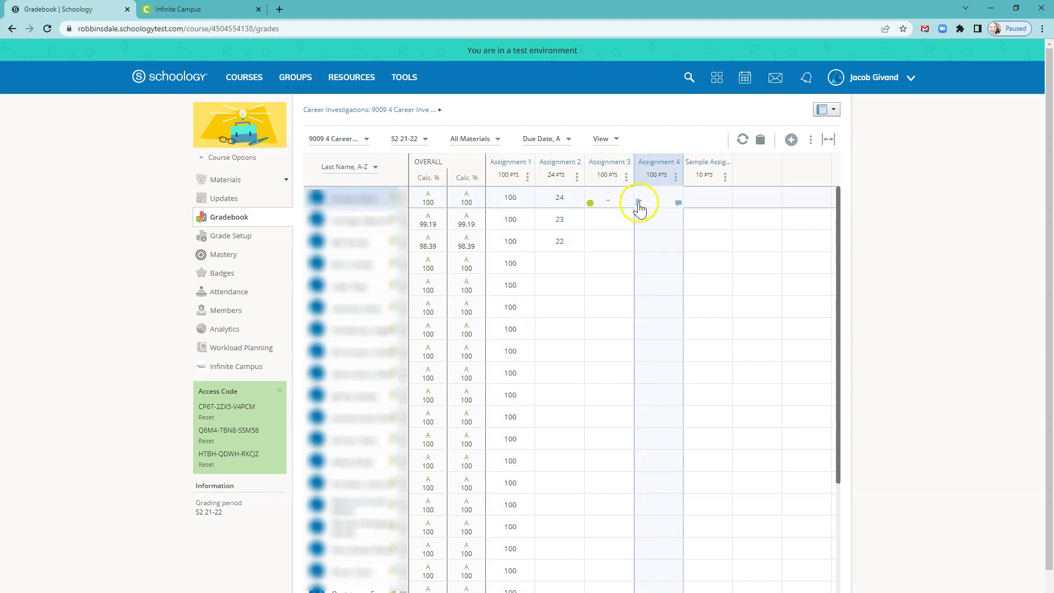
pyautogui.click(637, 202)
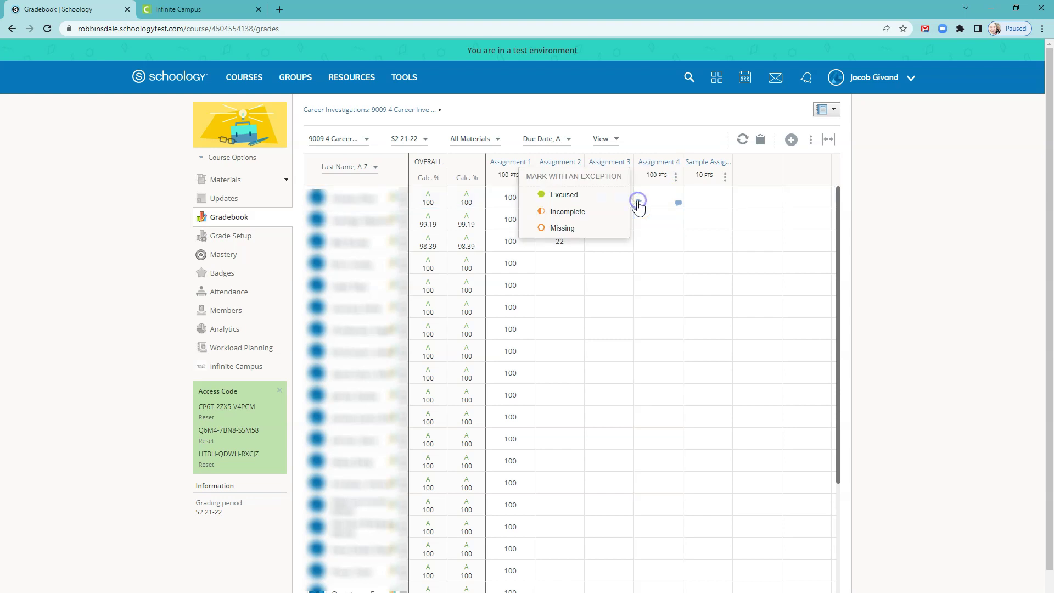
pyautogui.click(561, 228)
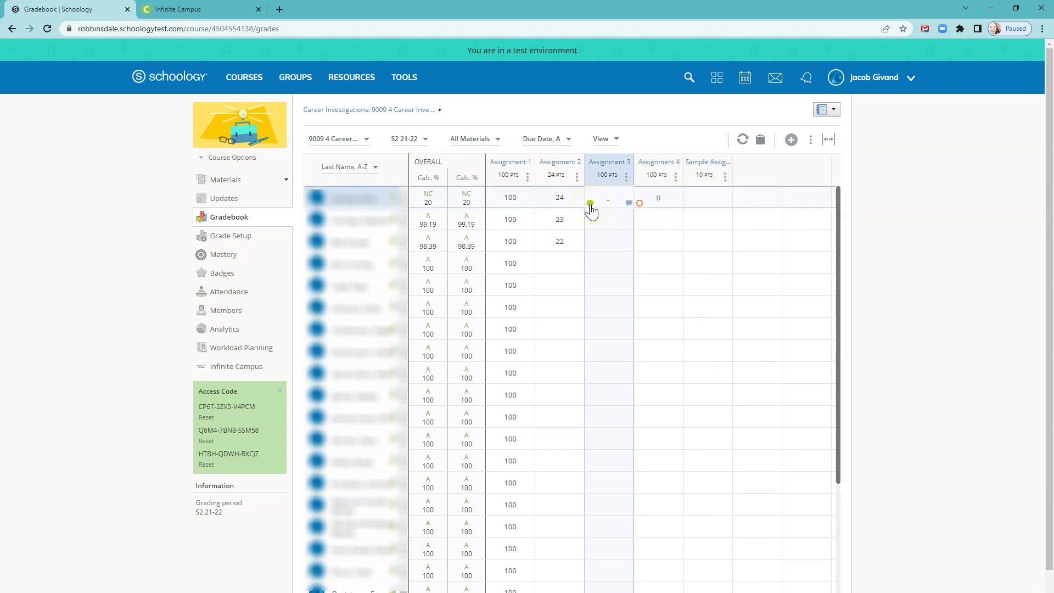
pyautogui.click(640, 204)
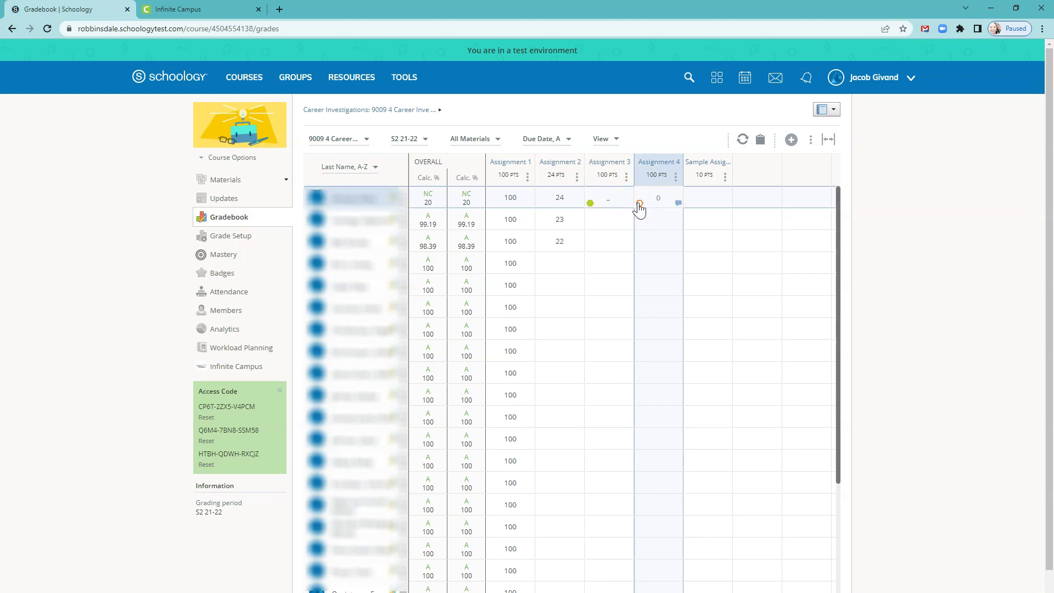
# Add the student-visible comment 'Great supporting details' to the second student's Assignment 2 score.
pyautogui.click(579, 224)
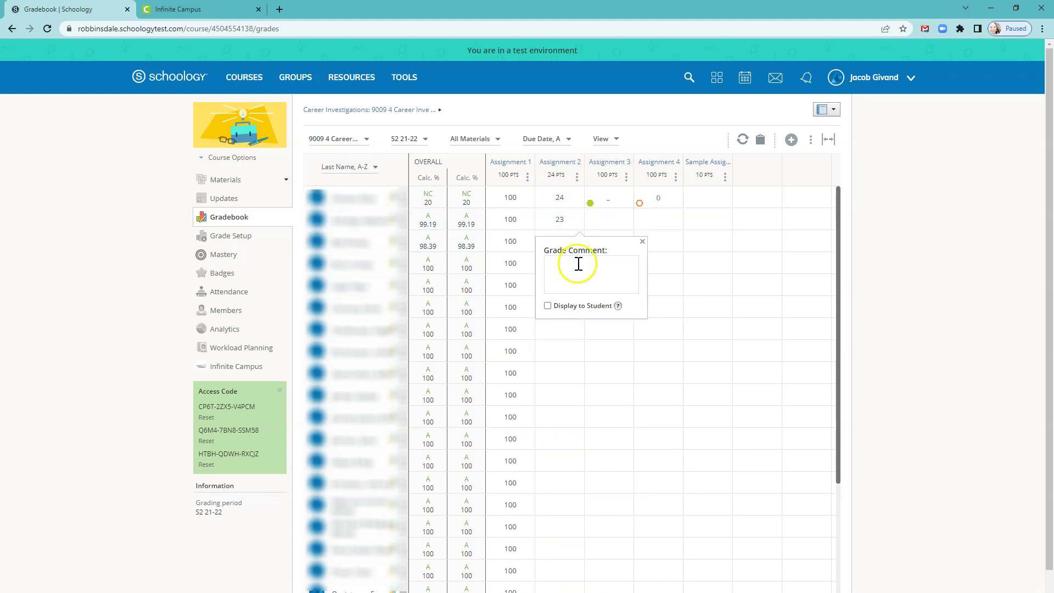
pyautogui.click(578, 263)
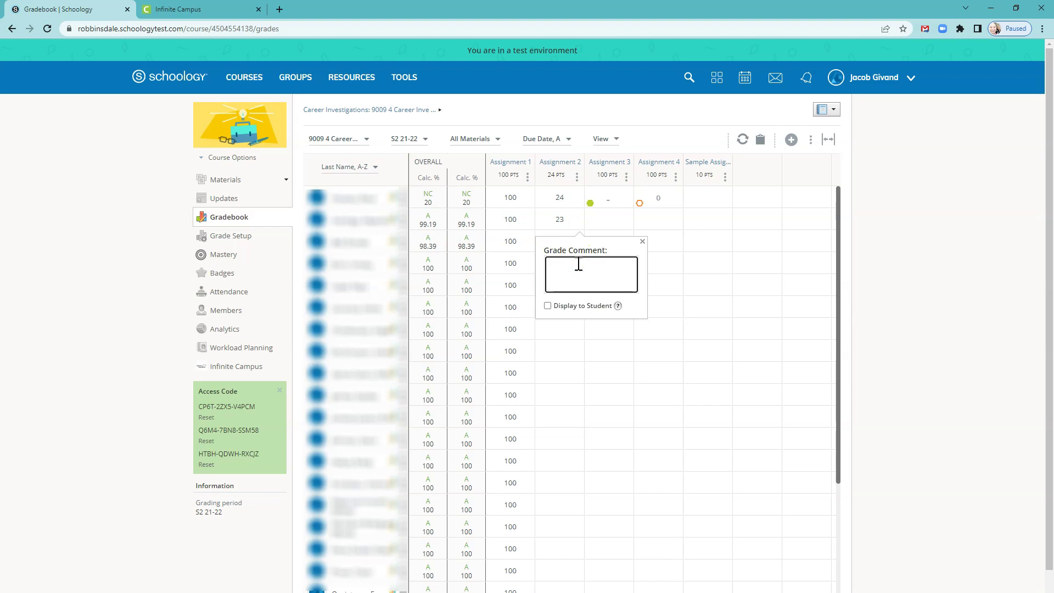
pyautogui.write('Great supporting details')
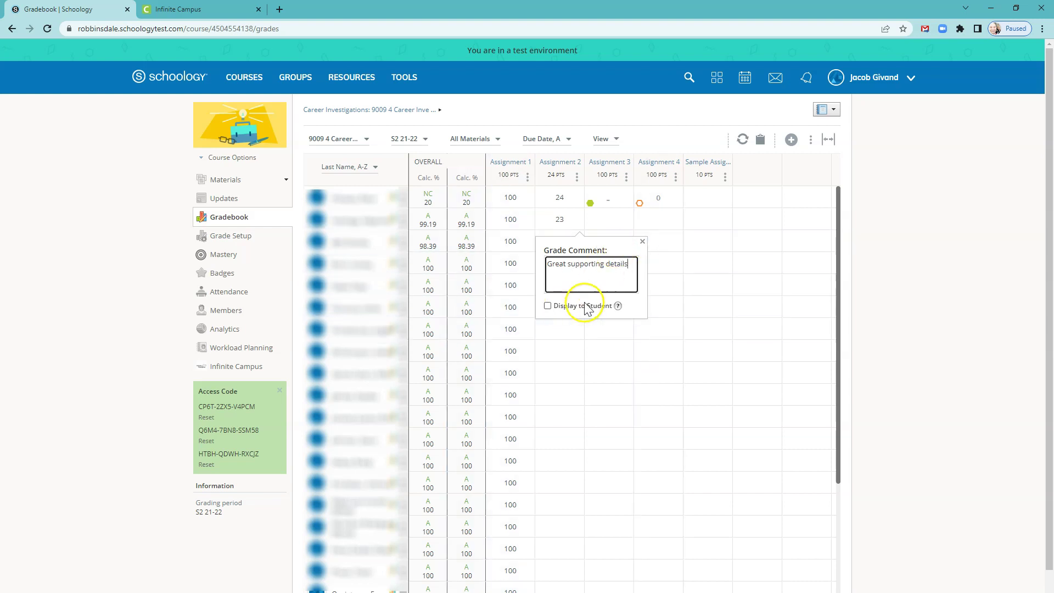
pyautogui.click(547, 306)
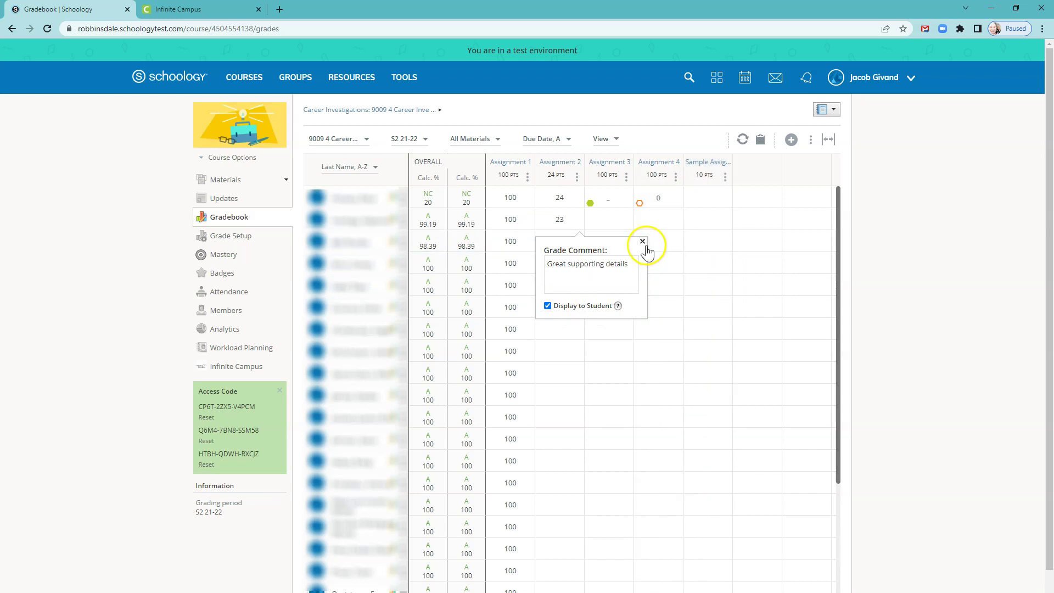
pyautogui.click(643, 243)
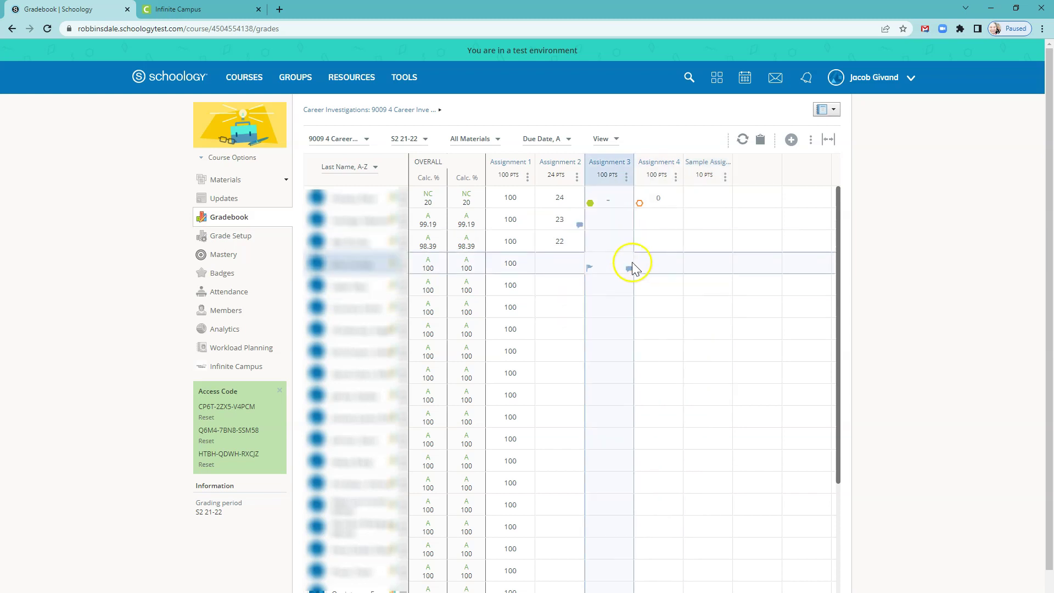
pyautogui.click(609, 262)
pyautogui.click(610, 247)
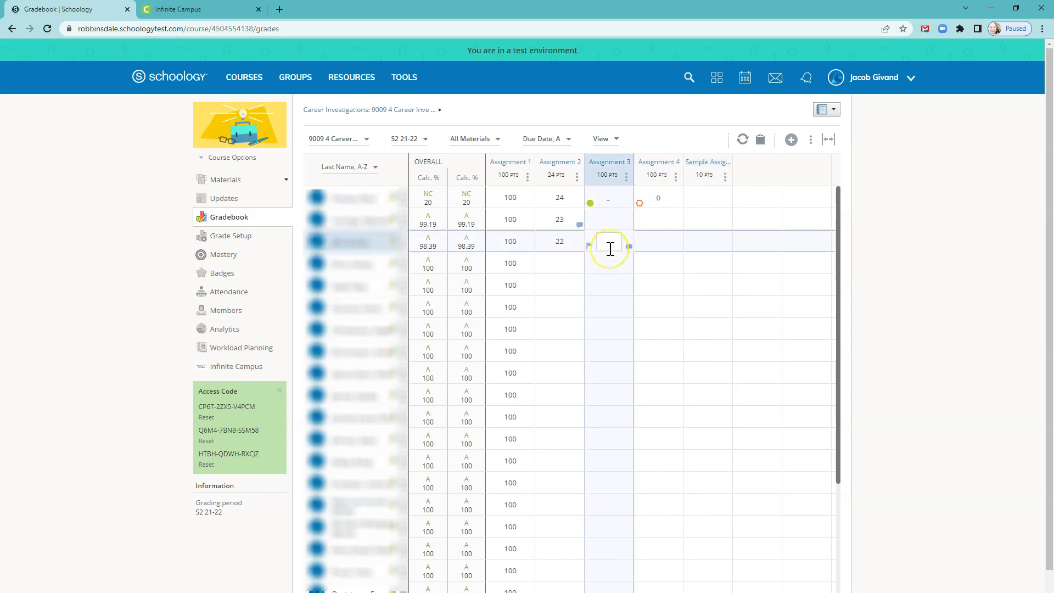
# Sync the gradebook to Infinite Campus and check the Sync Status Log shows five assignments queued.
pyautogui.click(758, 164)
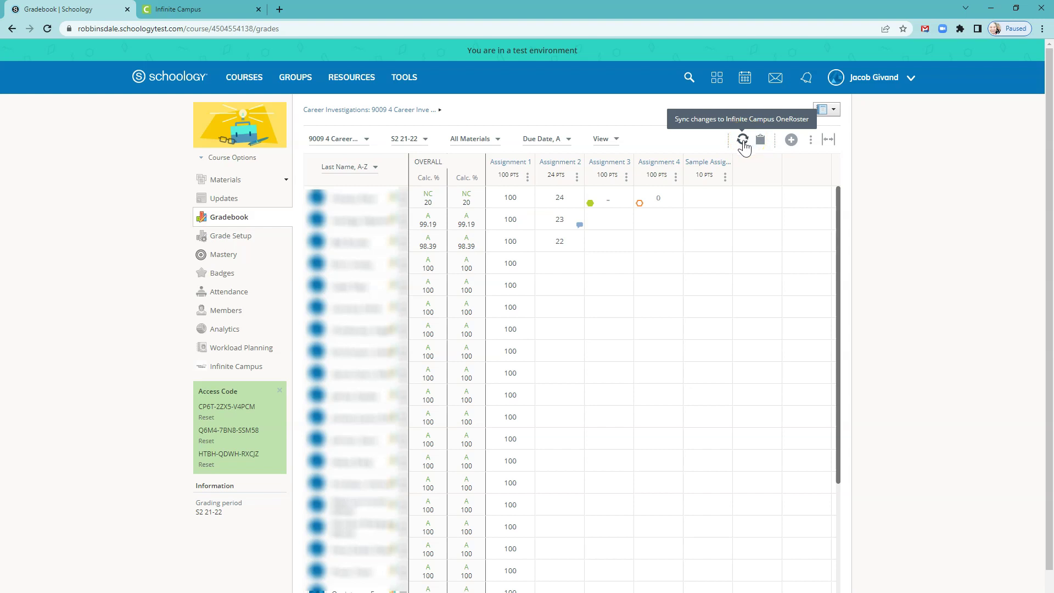
pyautogui.click(743, 140)
pyautogui.click(759, 141)
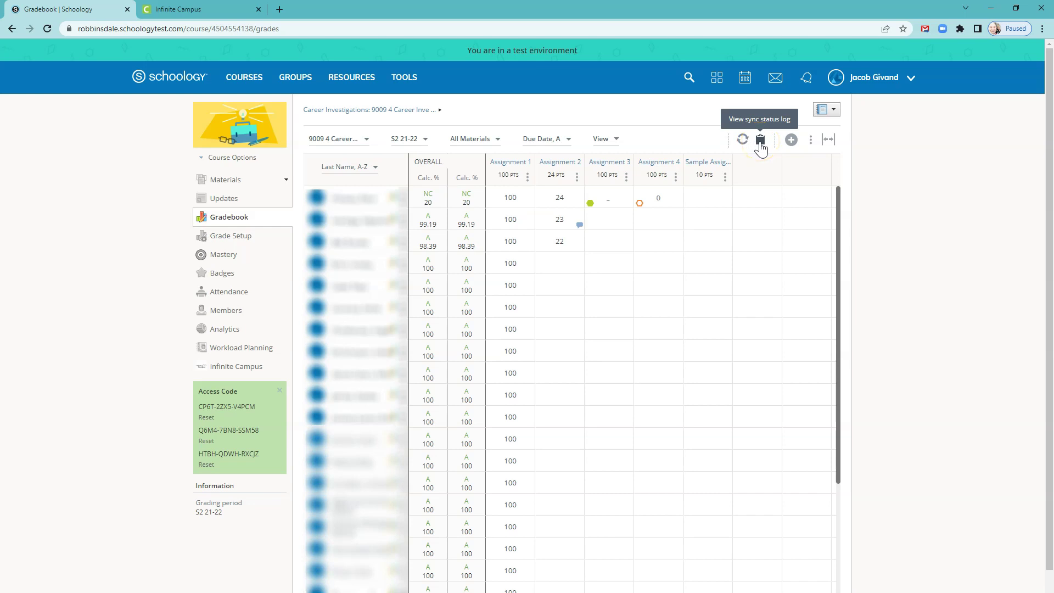
pyautogui.click(760, 141)
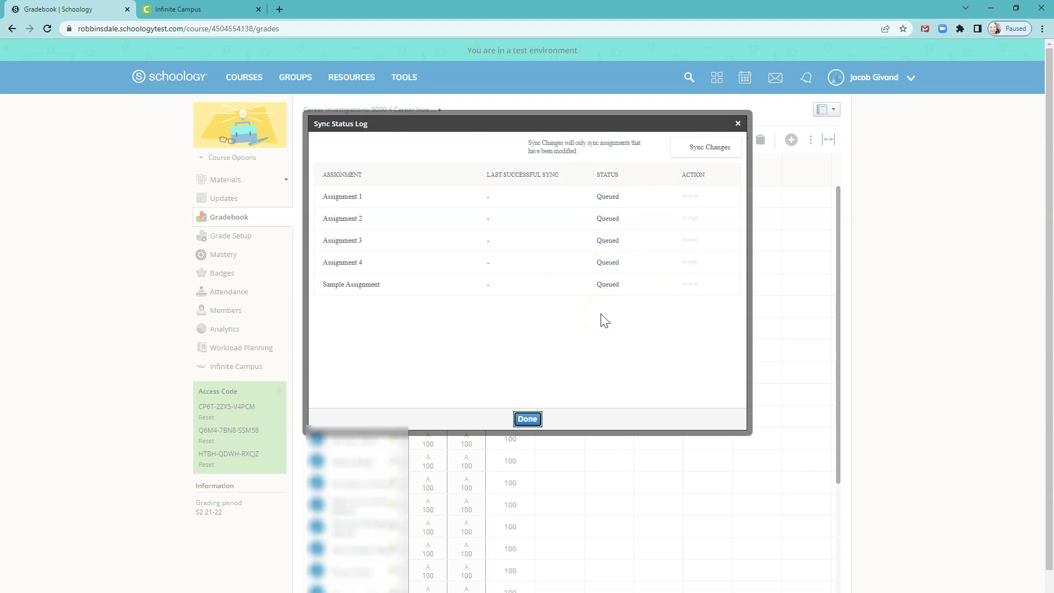
pyautogui.click(527, 420)
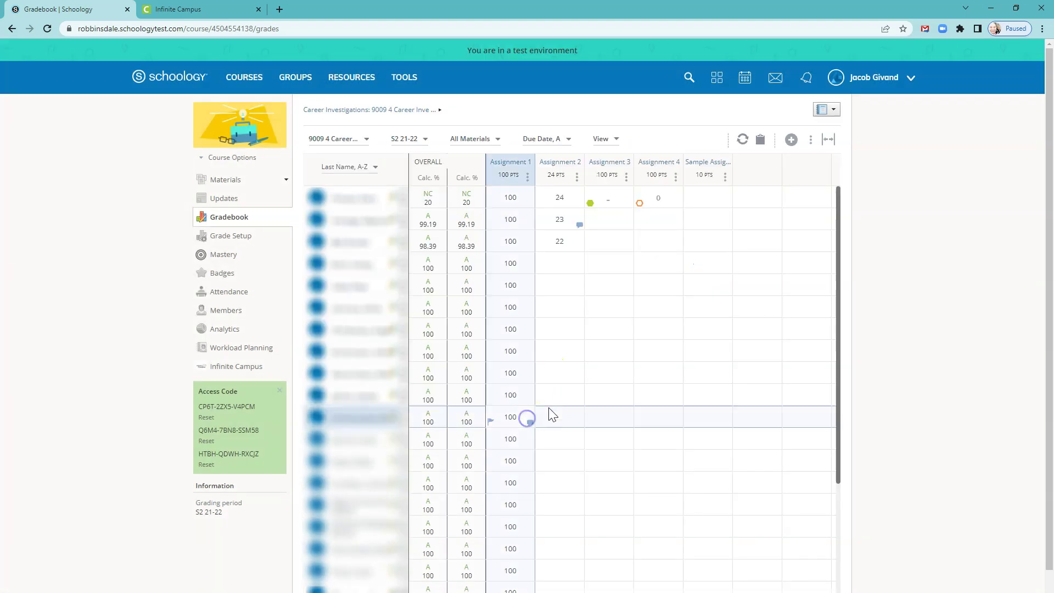